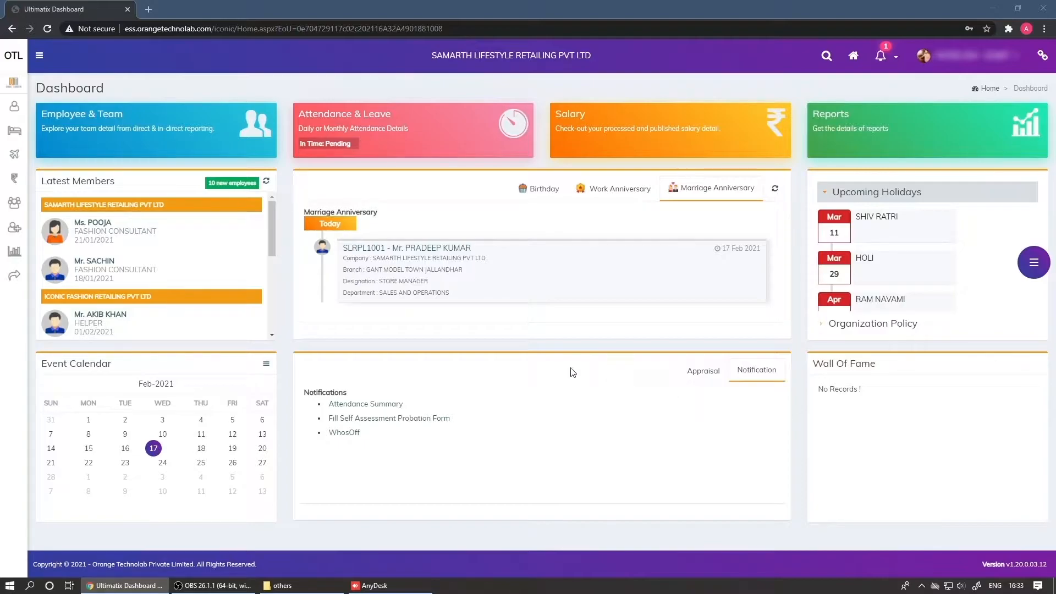
Open the IT Declaration Form under Salary Detail in the left sidebar menu
mouse_move(18, 189)
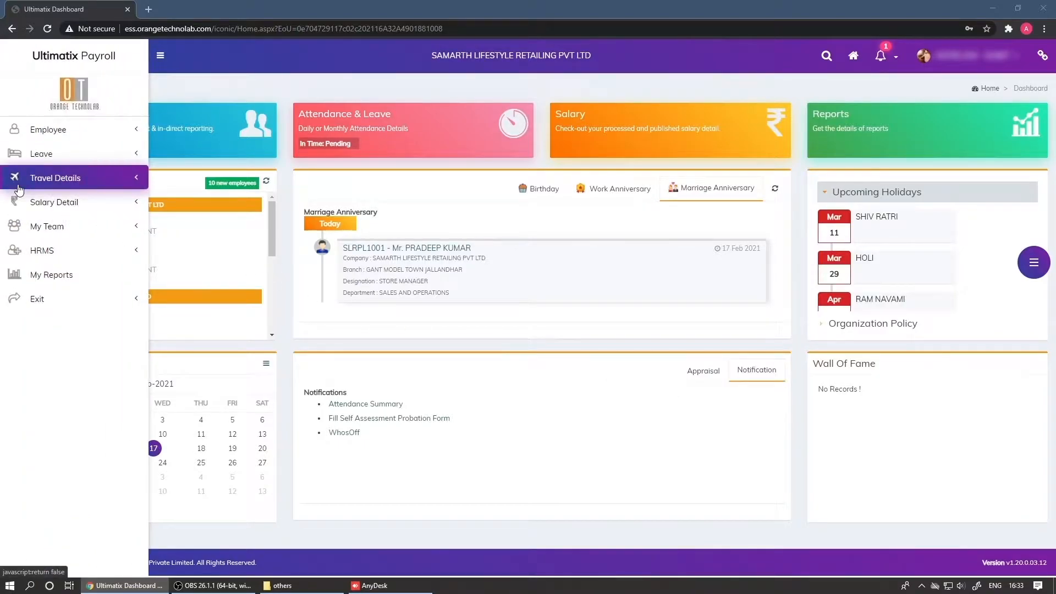
click(66, 202)
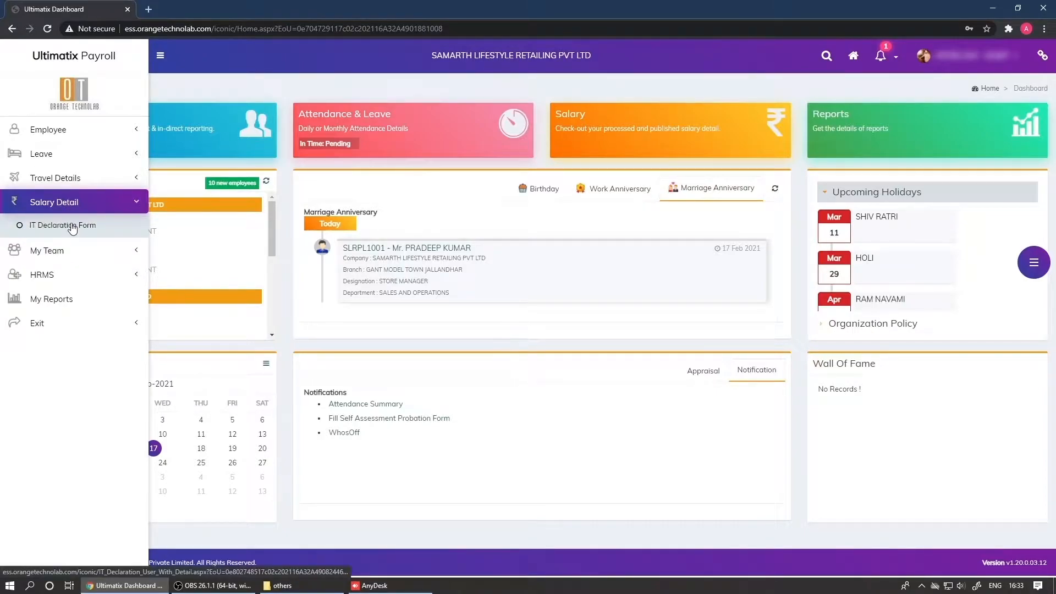
click(72, 226)
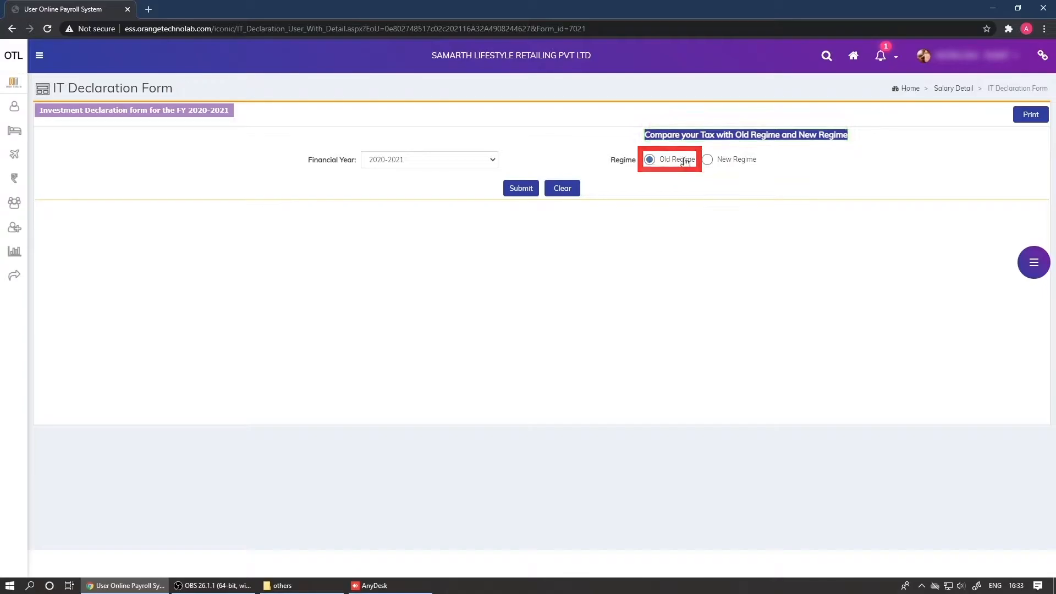
Open the 'Compare your Tax with Old Regime and New Regime' tax calculator
click(719, 138)
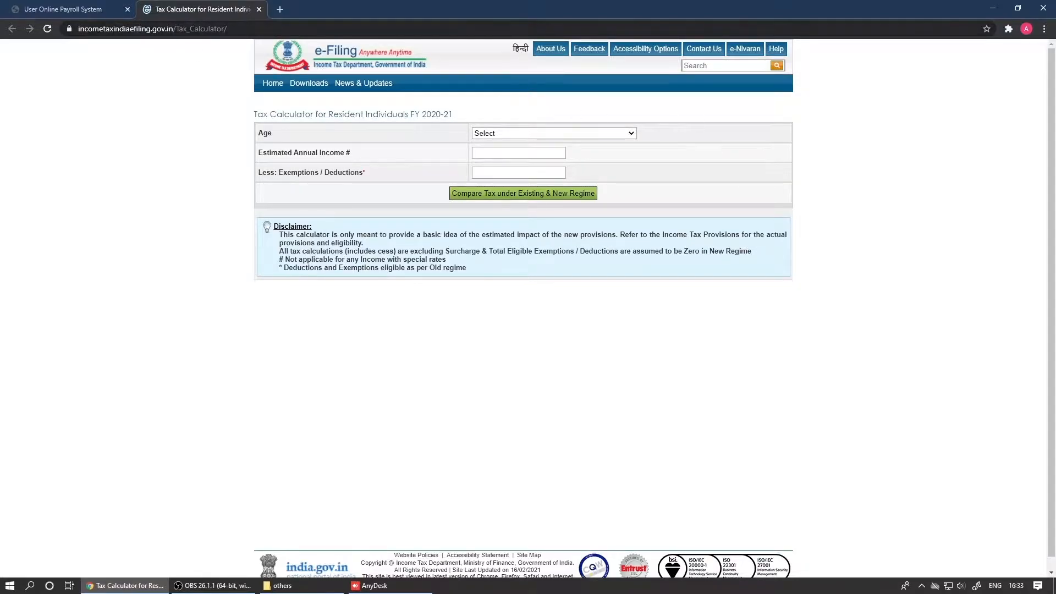
Switch back to the User Online Payroll System tab with the IT Declaration Form
click(83, 10)
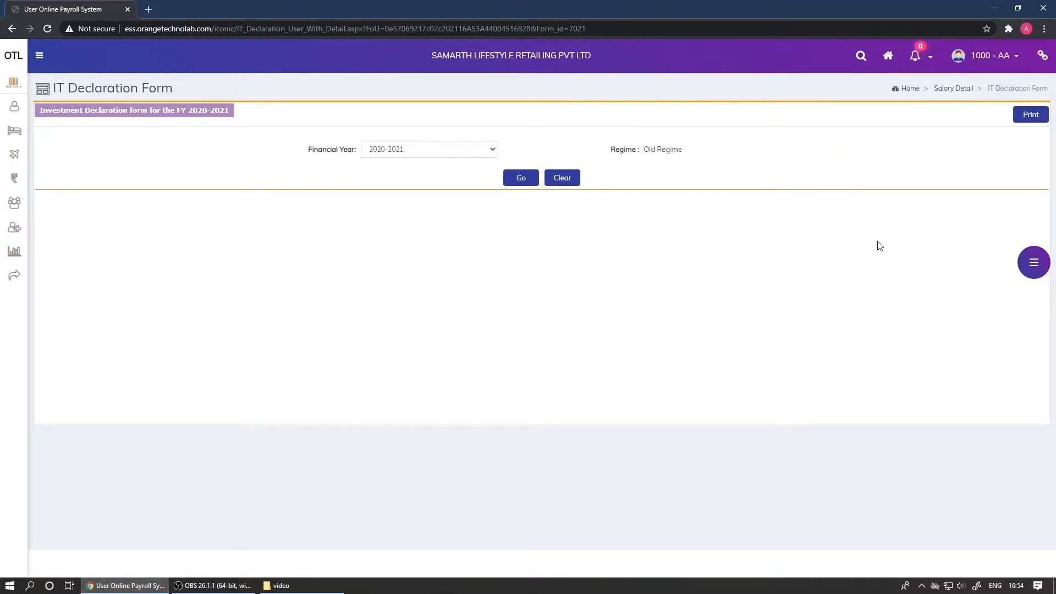
Load the FY 2020-2021 declaration and scroll down to the investment section
click(531, 180)
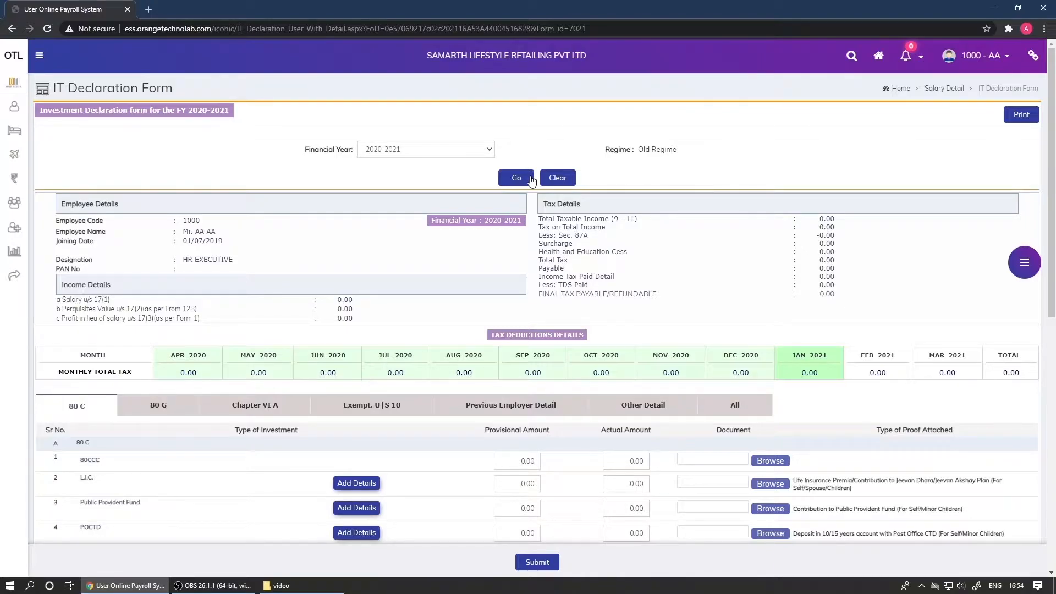
scroll(531, 180, down, 1)
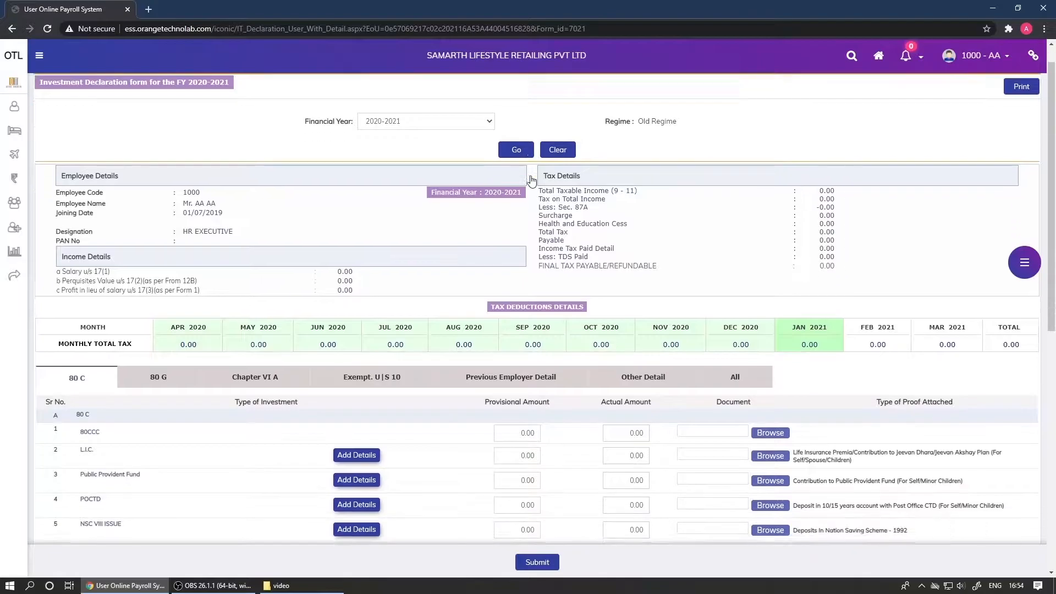
View the 80 G, Chapter VI A, Exempt. U|S 10, Previous Employer and Other Detail categories, then All
click(170, 359)
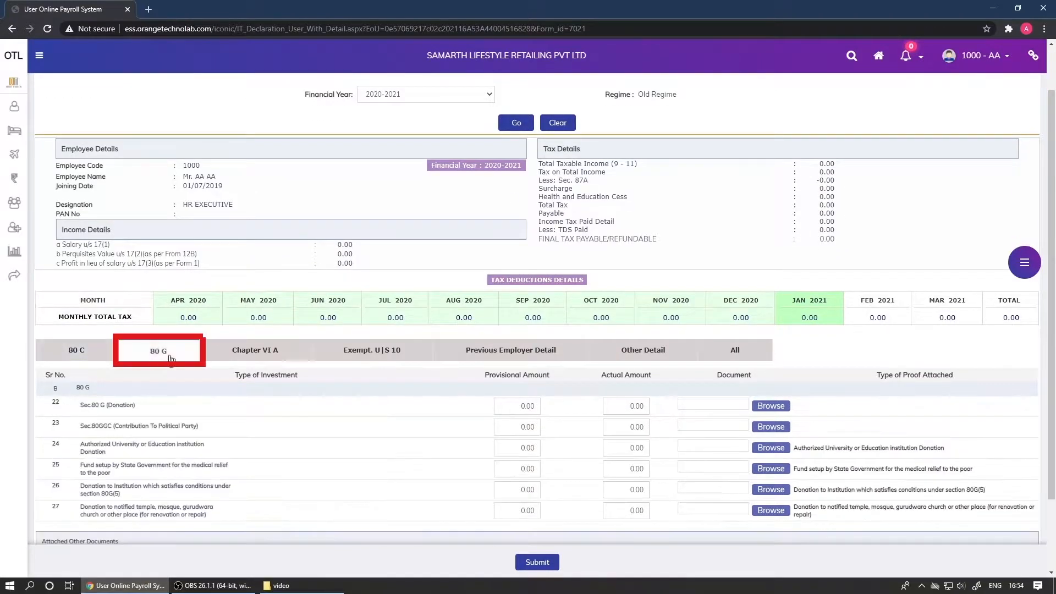
click(217, 354)
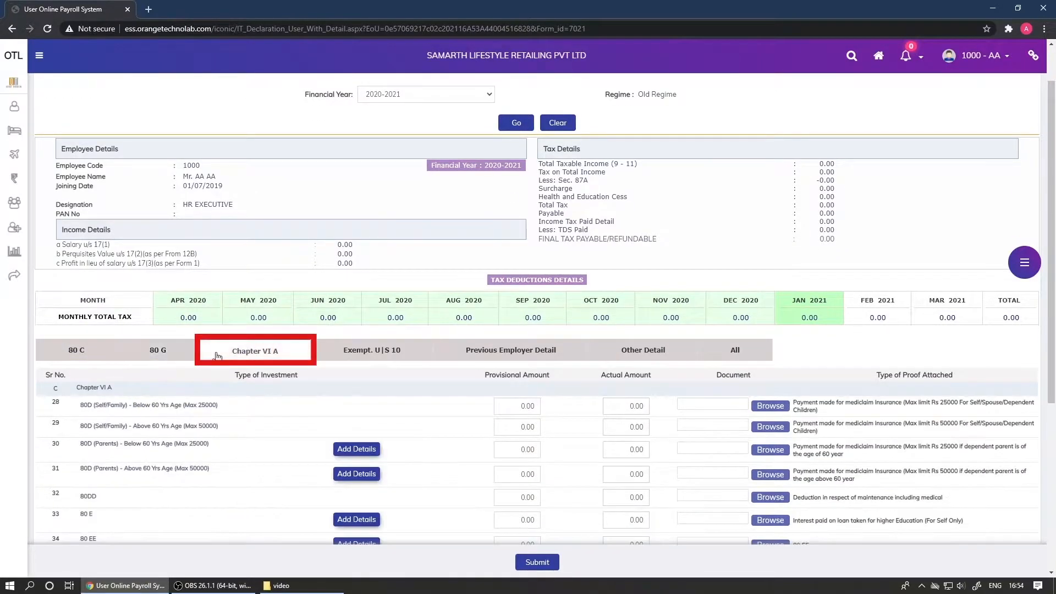
click(325, 355)
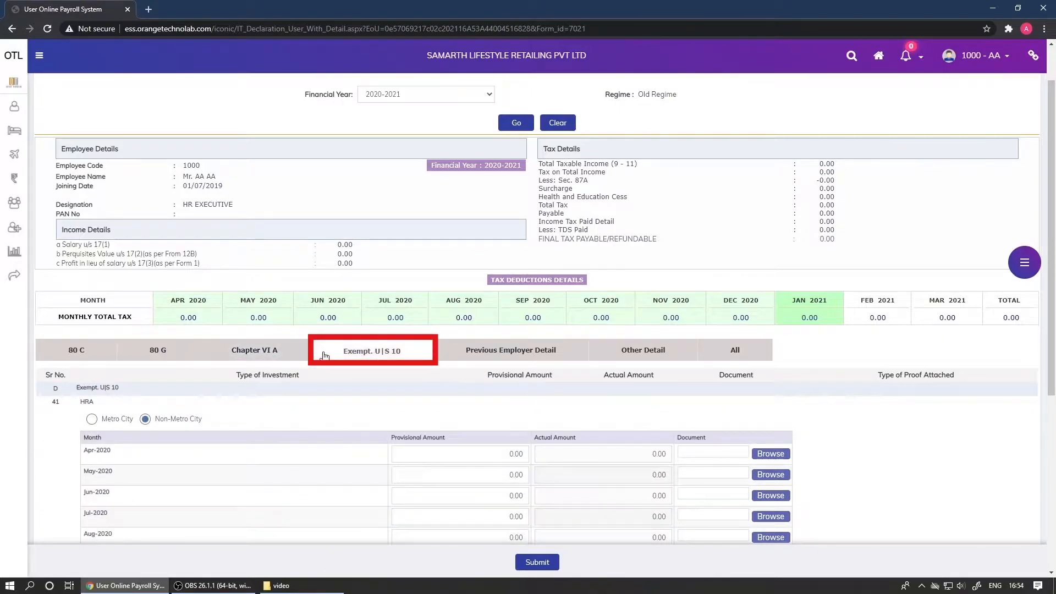
click(449, 356)
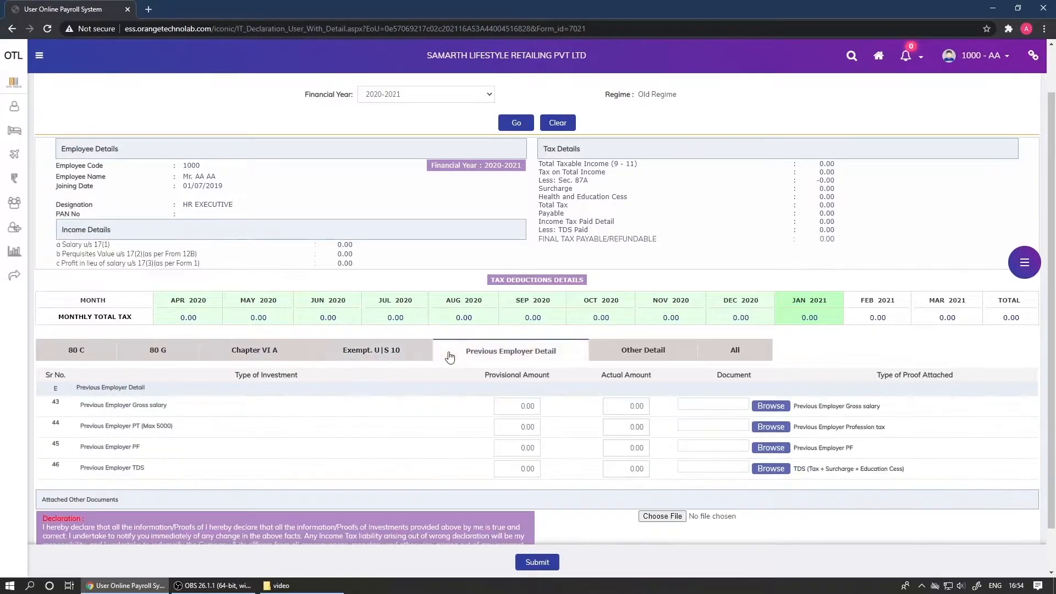
click(601, 356)
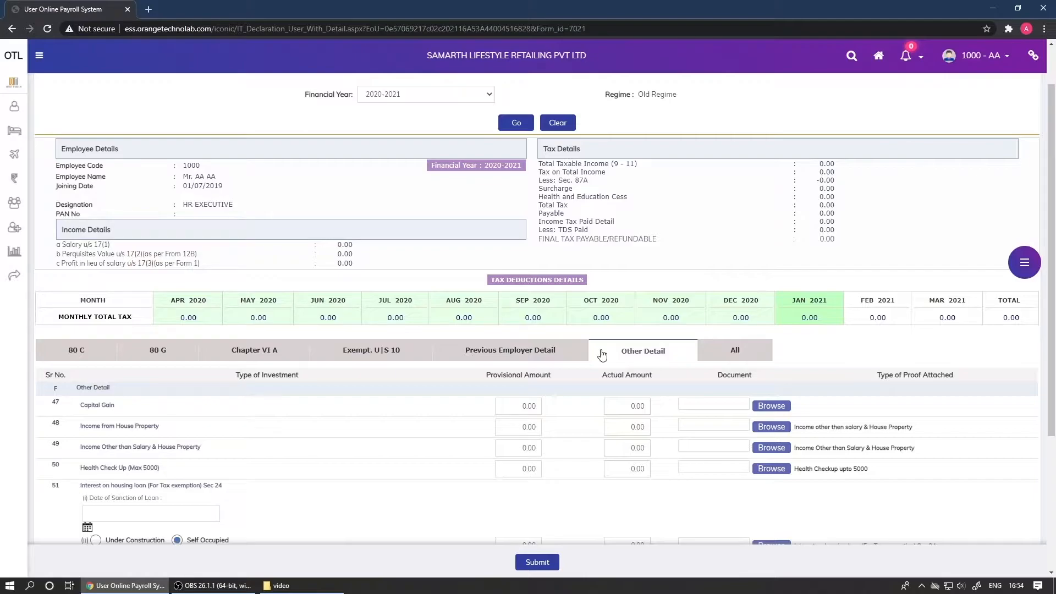
click(714, 351)
Enter 80000 as the 80CCC provisional amount
scroll(714, 355, down, 4)
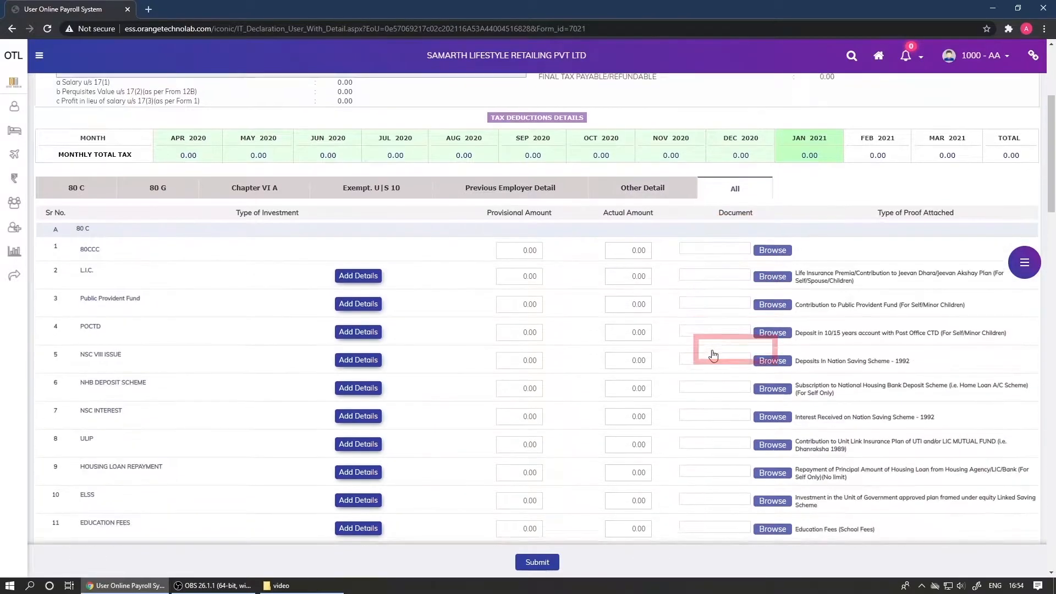
click(509, 193)
text(80000)
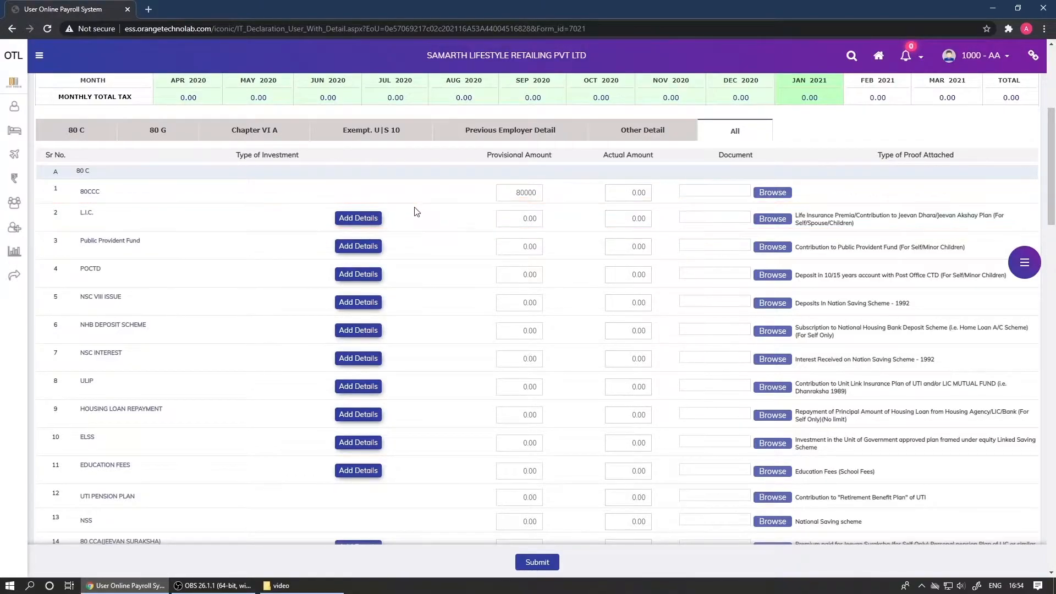
Add an L.I.C. premium entry of 5000 dated 01/02/2021 with its policy number
click(365, 218)
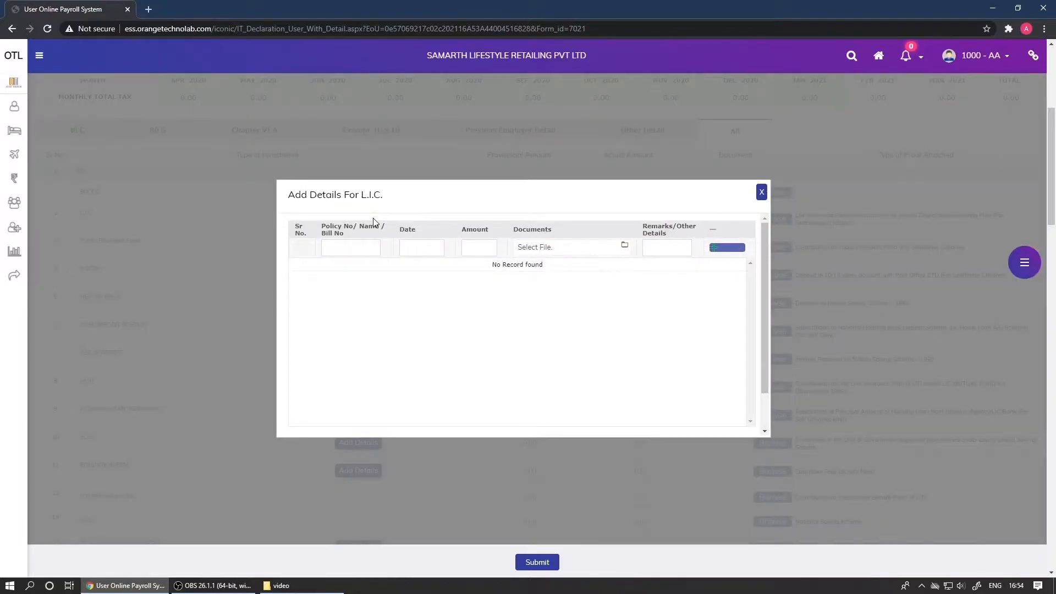
click(359, 247)
click(421, 248)
click(430, 302)
text(5000)
click(716, 247)
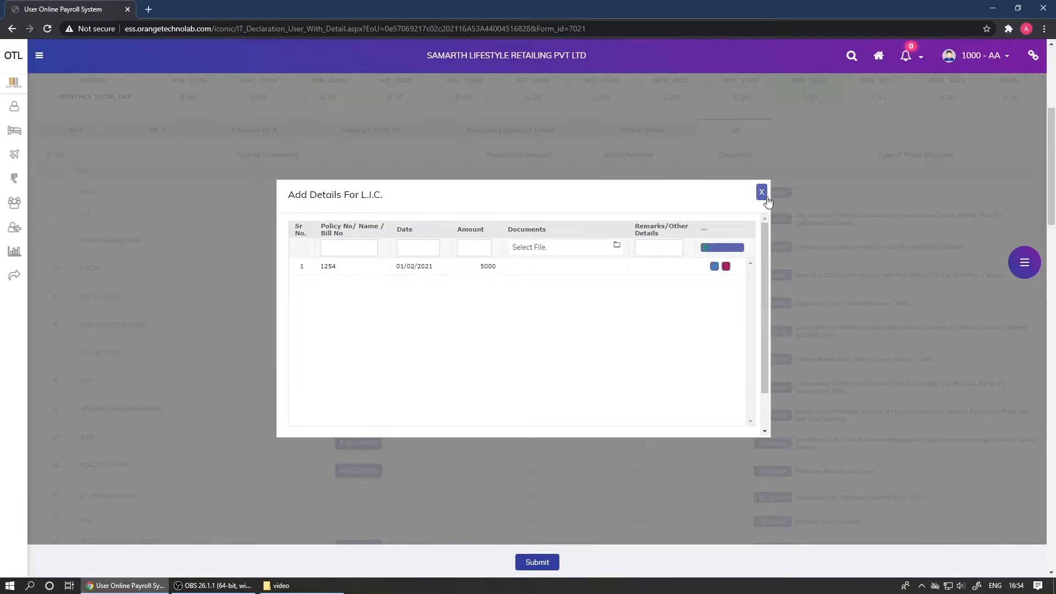
click(761, 192)
Attach LIC reciept.pdf as proof for the L.I.C. premium
click(773, 217)
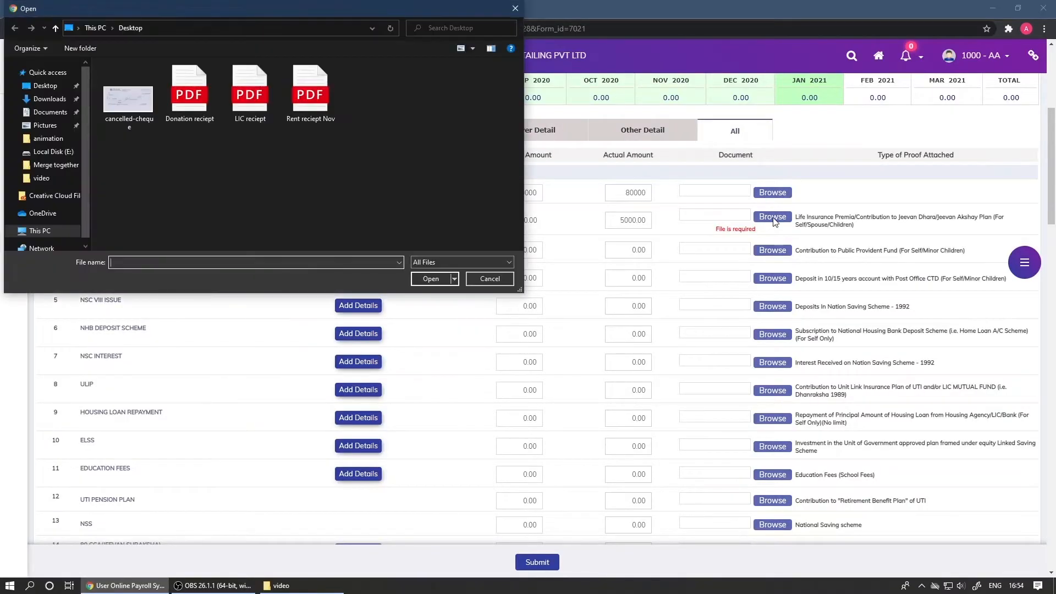
click(269, 117)
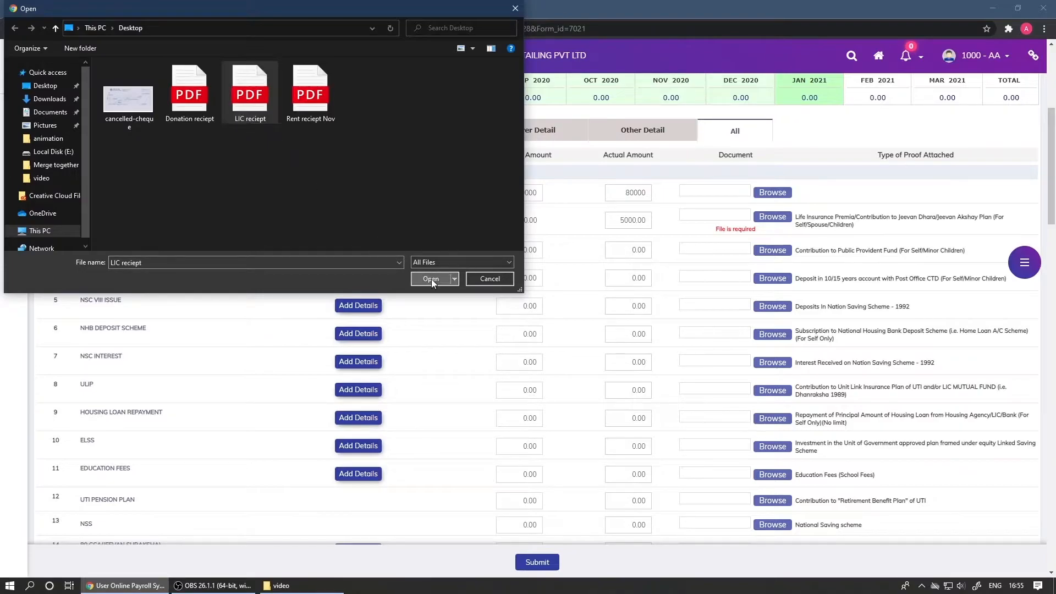
click(432, 278)
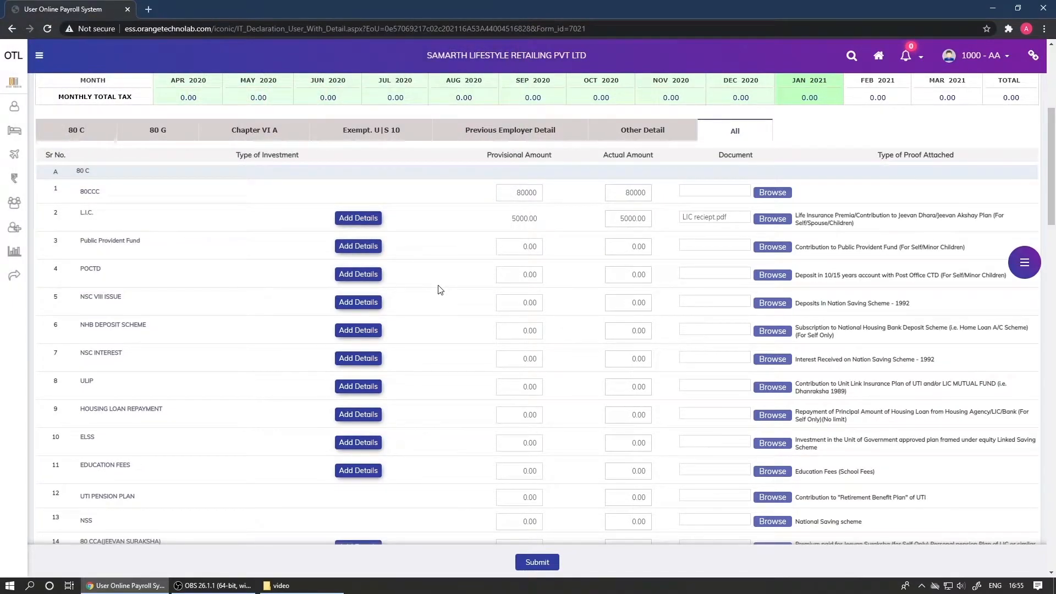
Enter 10003 for the Sec.80 G donation and attach Donation reciept.pdf as proof
scroll(440, 289, down, 6)
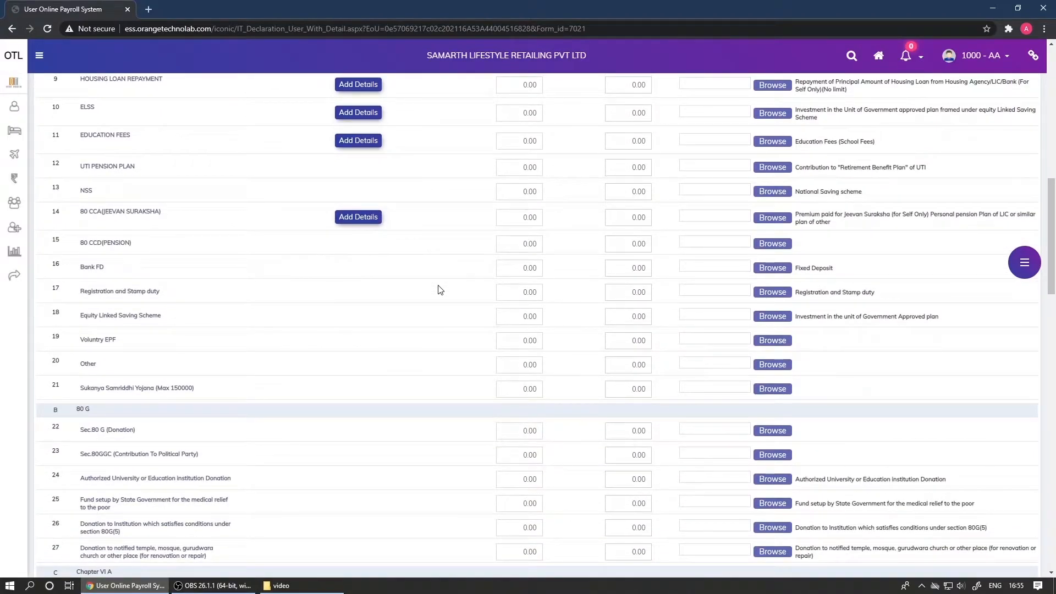
scroll(439, 289, down, 5)
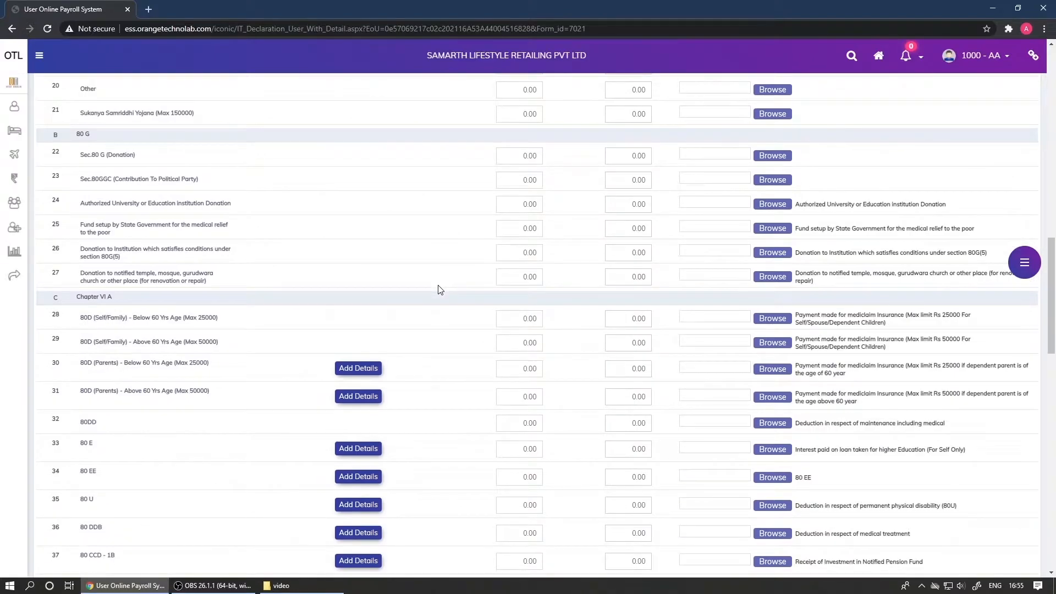
click(513, 155)
text(10003)
click(775, 156)
click(197, 113)
click(429, 280)
scroll(431, 286, down, 10)
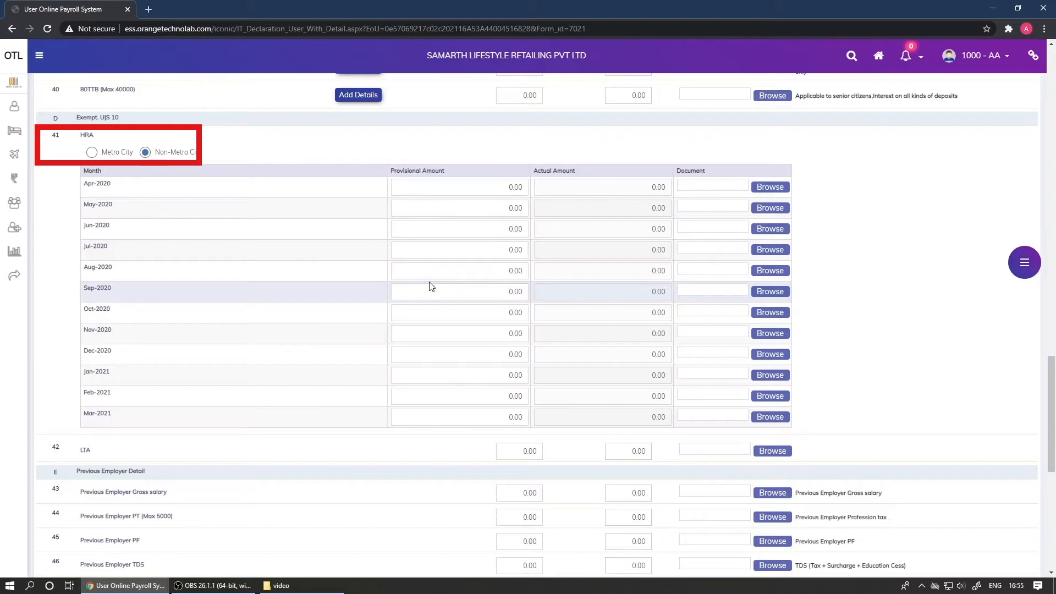
Type 12500 as the Apr-2020 HRA amount and paste it into each month through Mar-2021
click(468, 185)
text(12500)
key(ctrl+a)
key(ctrl+c)
click(472, 209)
key(ctrl+v)
click(474, 228)
key(ctrl+v)
click(480, 249)
key(ctrl+v)
click(484, 275)
key(ctrl+v)
click(488, 292)
key(ctrl+v)
click(487, 311)
key(ctrl+v)
click(487, 332)
key(ctrl+v)
click(486, 352)
key(ctrl+v)
click(484, 379)
key(ctrl+v)
click(484, 392)
key(ctrl+v)
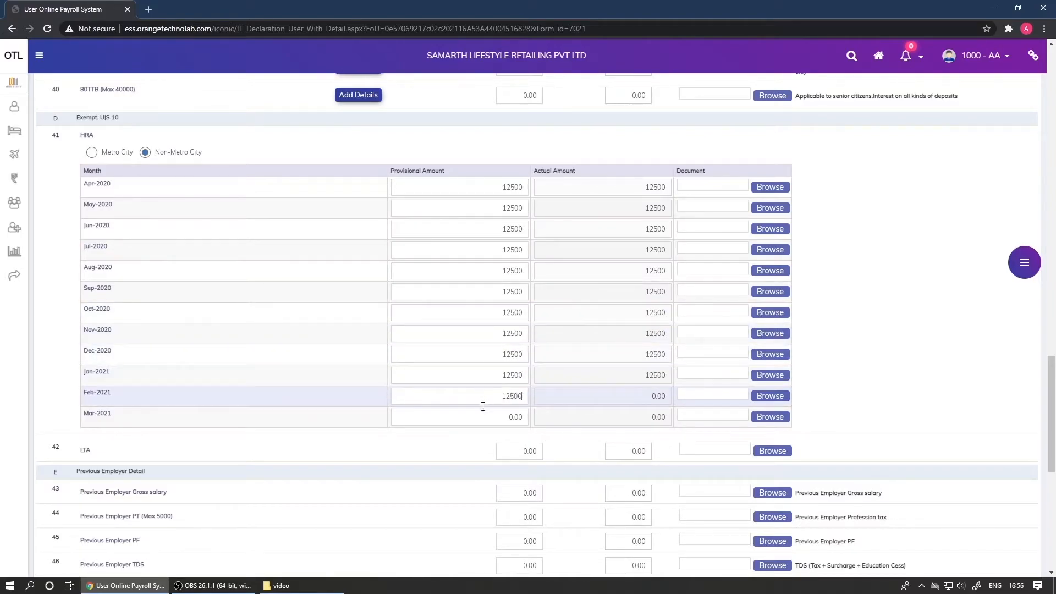
click(483, 413)
key(ctrl+v)
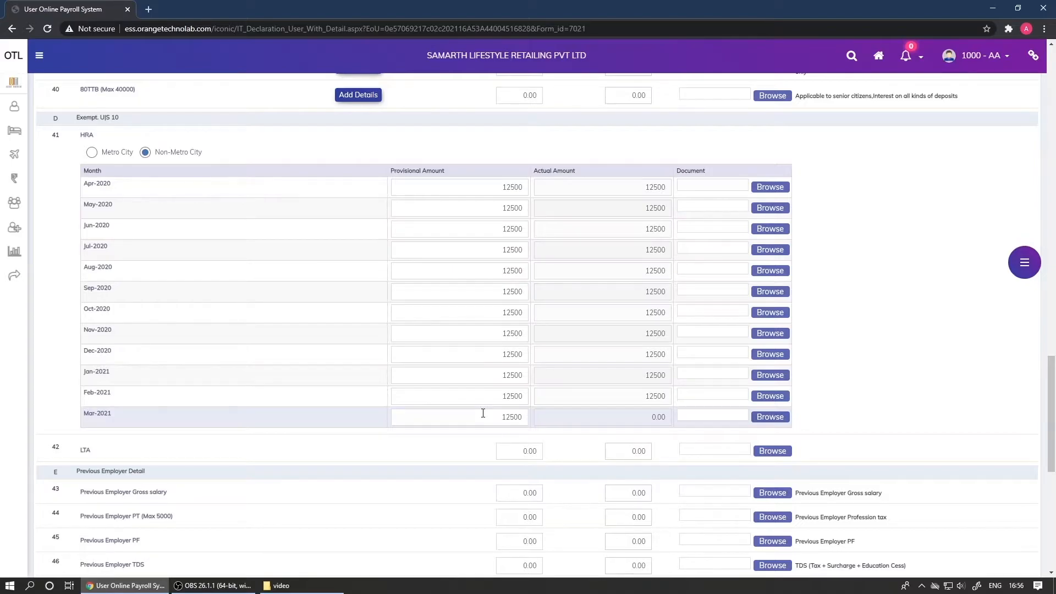
Attach Rent reciept Nov.pdf to the Nov-2020 HRA row
click(770, 333)
click(320, 114)
click(432, 279)
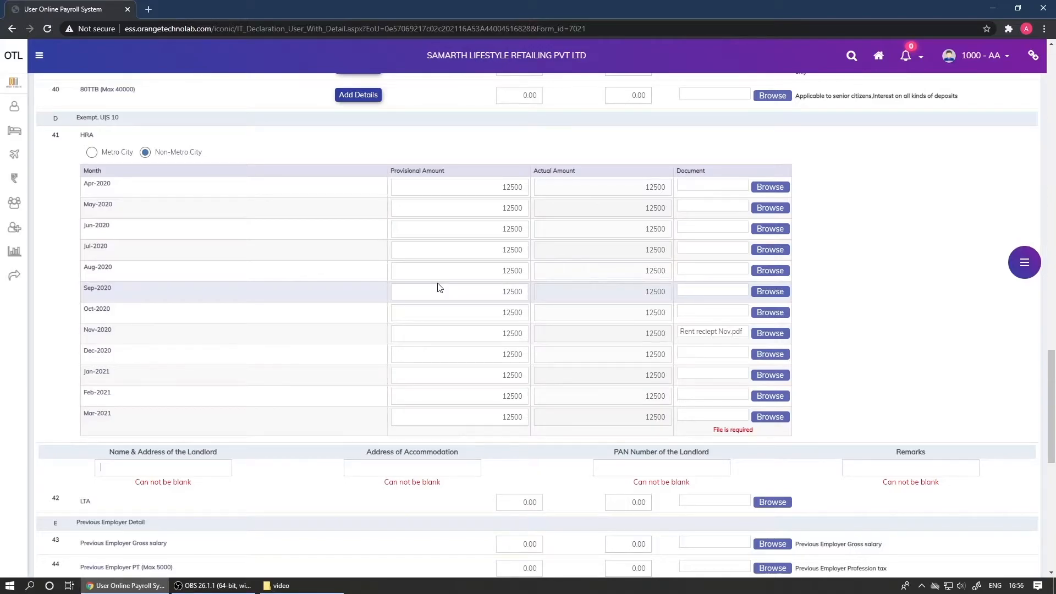
Fill in the landlord's name, accommodation address and PAN, with remarks 'Y'
text(XYZ)
click(362, 468)
text(XYZ)
click(611, 471)
click(850, 467)
text(Y)
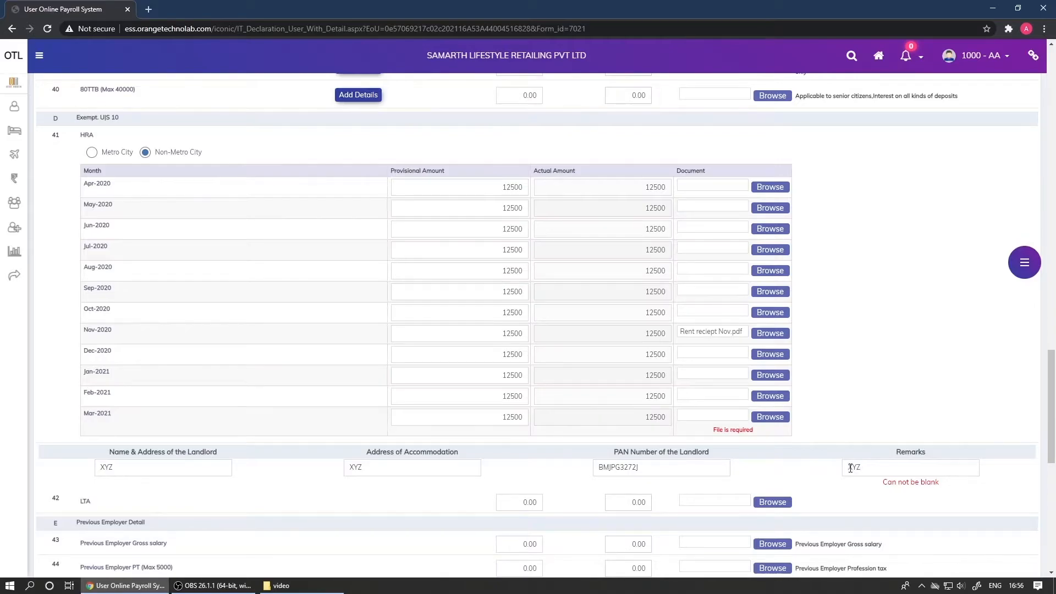
scroll(850, 468, down, 7)
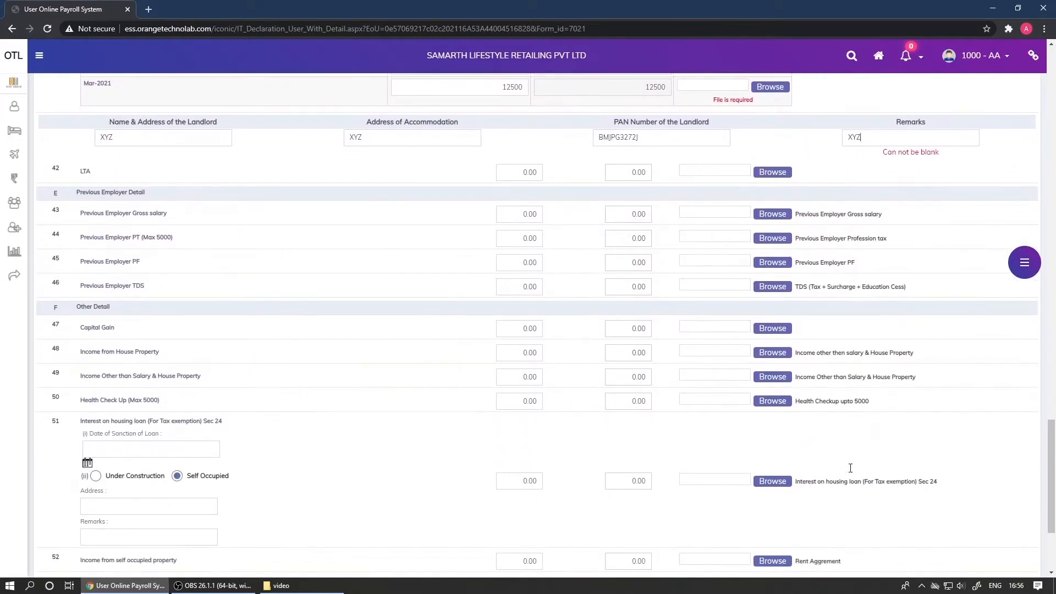
scroll(852, 471, down, 1)
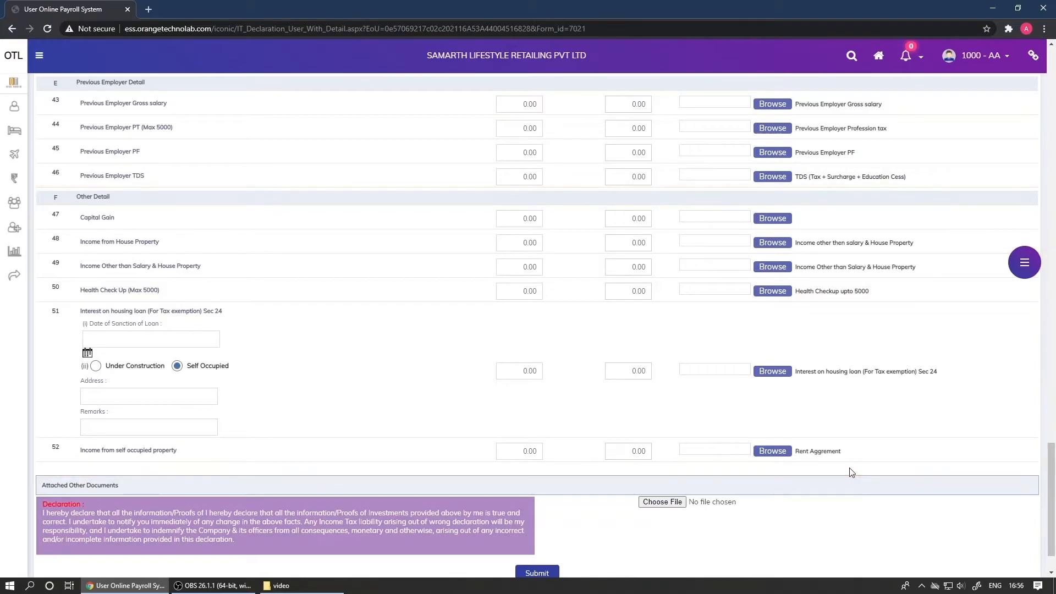
scroll(850, 471, down, 1)
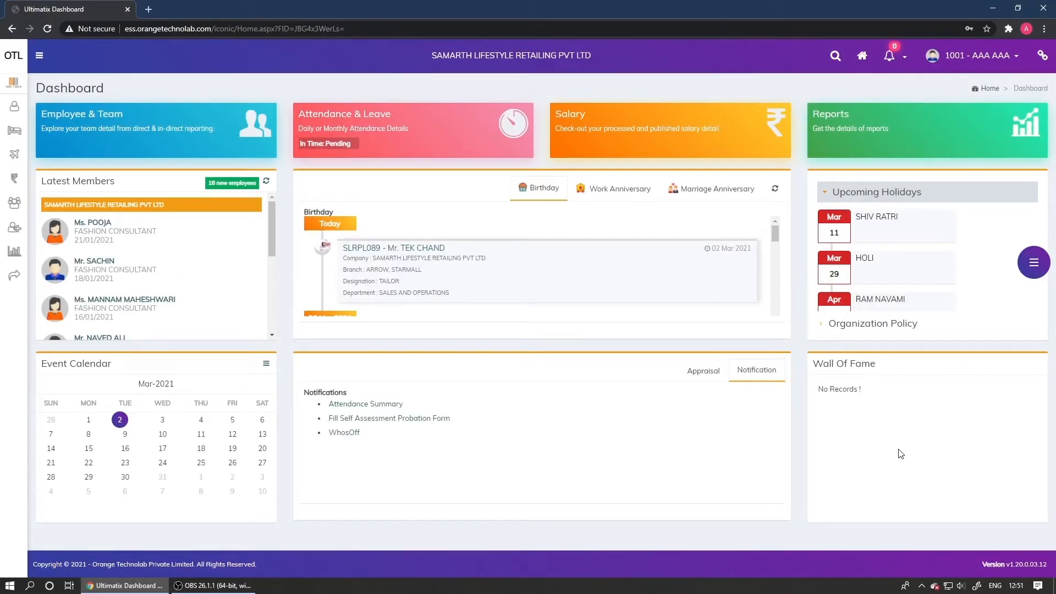
Expand the left sidebar menu on the payroll dashboard
mouse_move(4, 333)
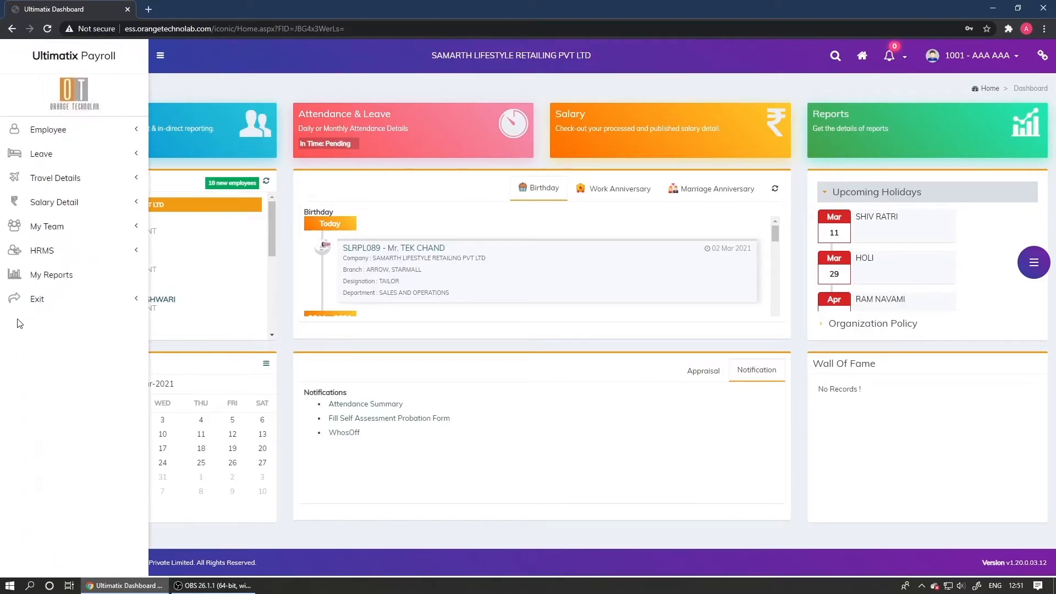
Open the Income Tax Declaration report from Other Reports in My Reports
click(62, 280)
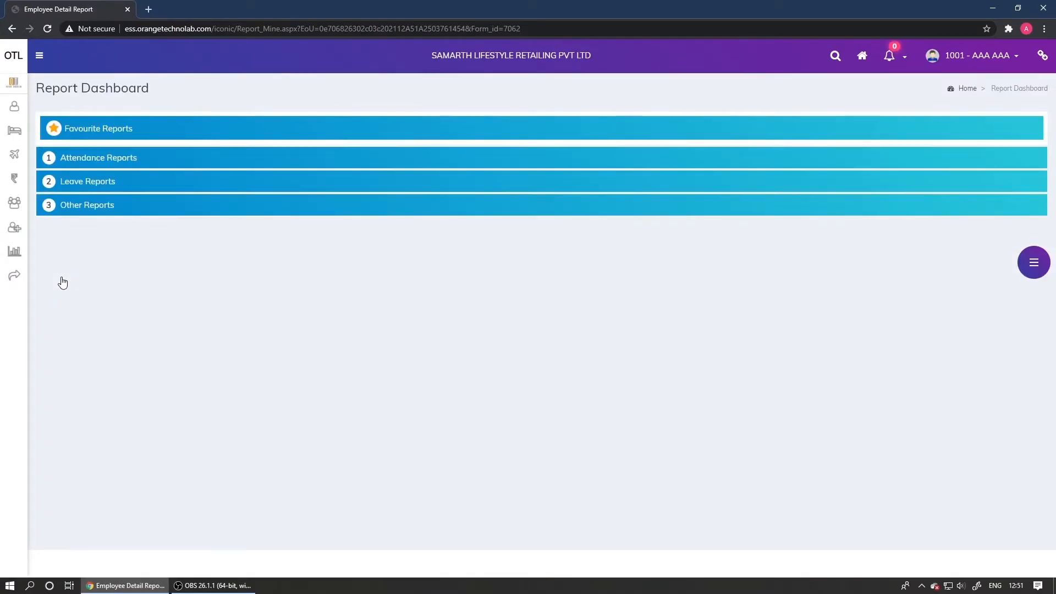
click(80, 204)
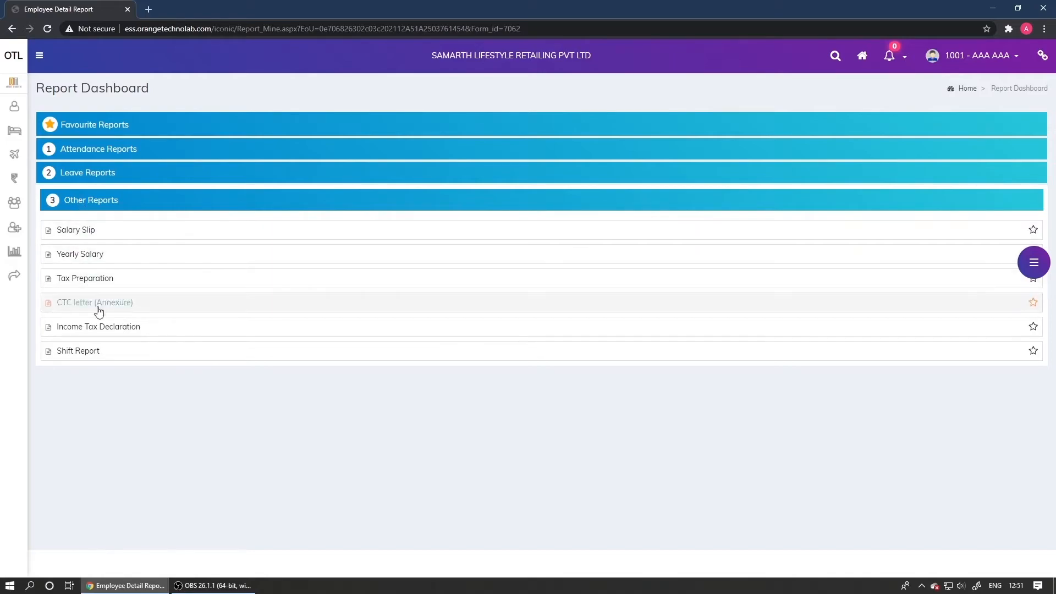
click(102, 328)
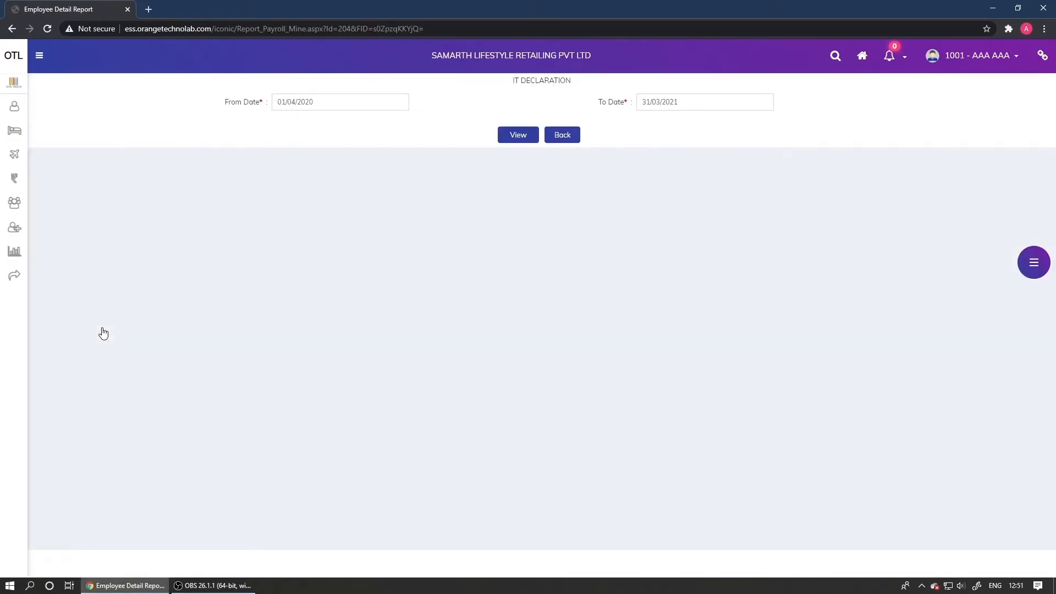
Set the report period from 01/04/2020 to 31/03/2021 and generate the PDF
click(332, 102)
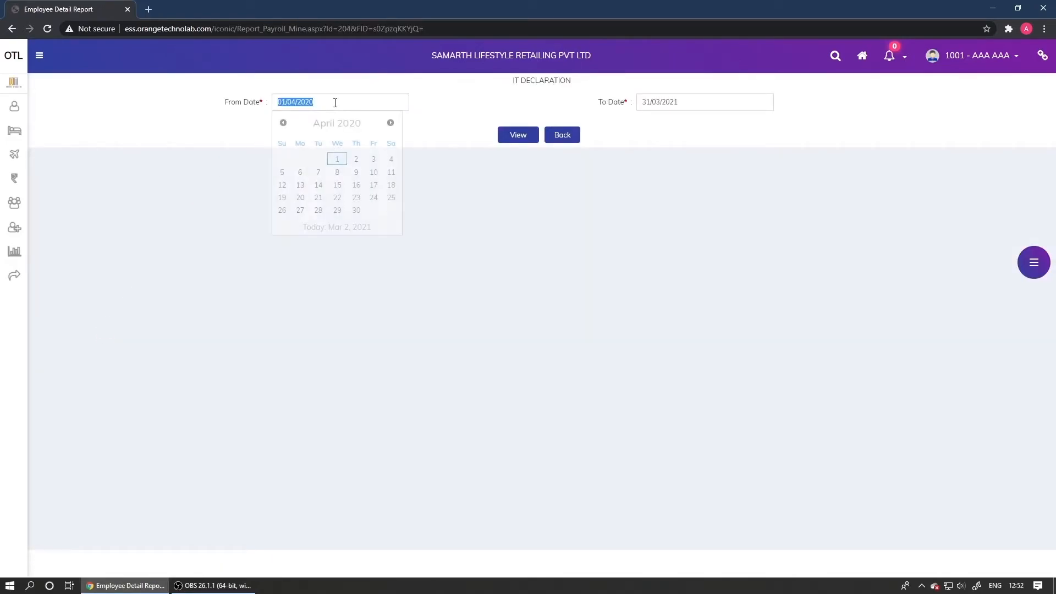
click(337, 159)
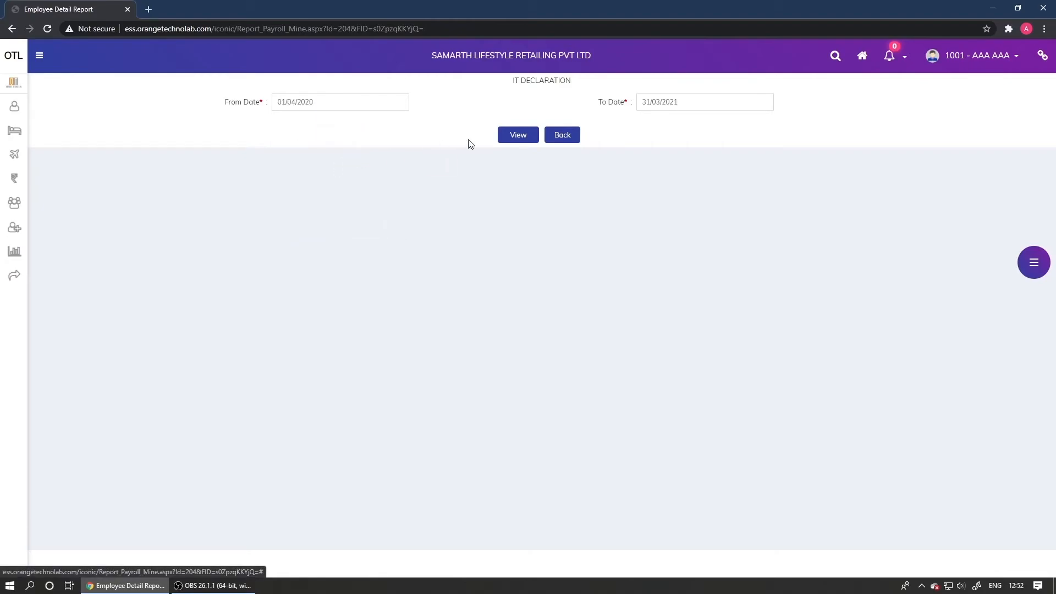
click(692, 104)
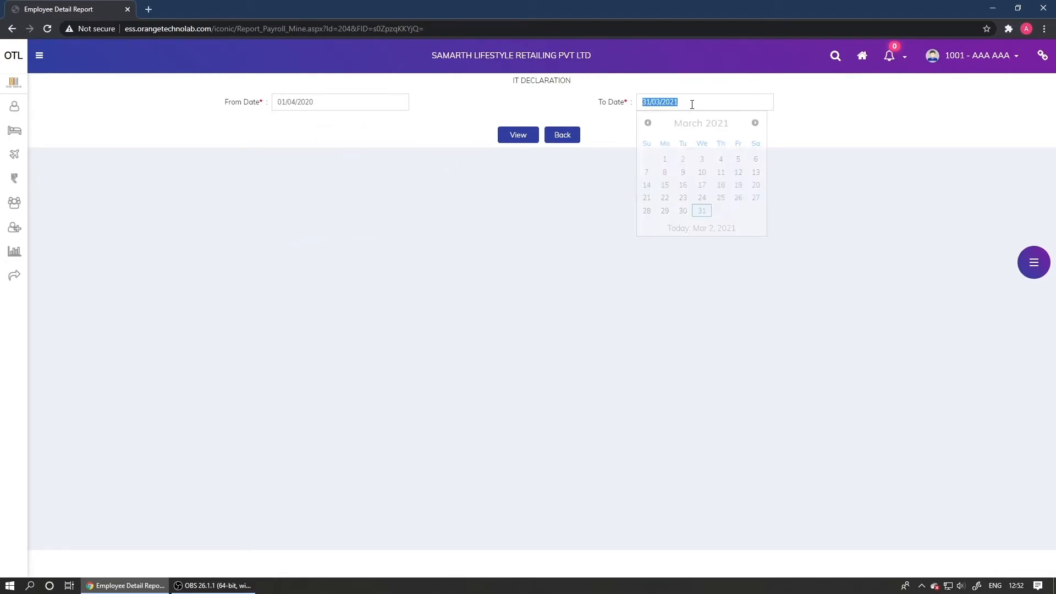
click(698, 213)
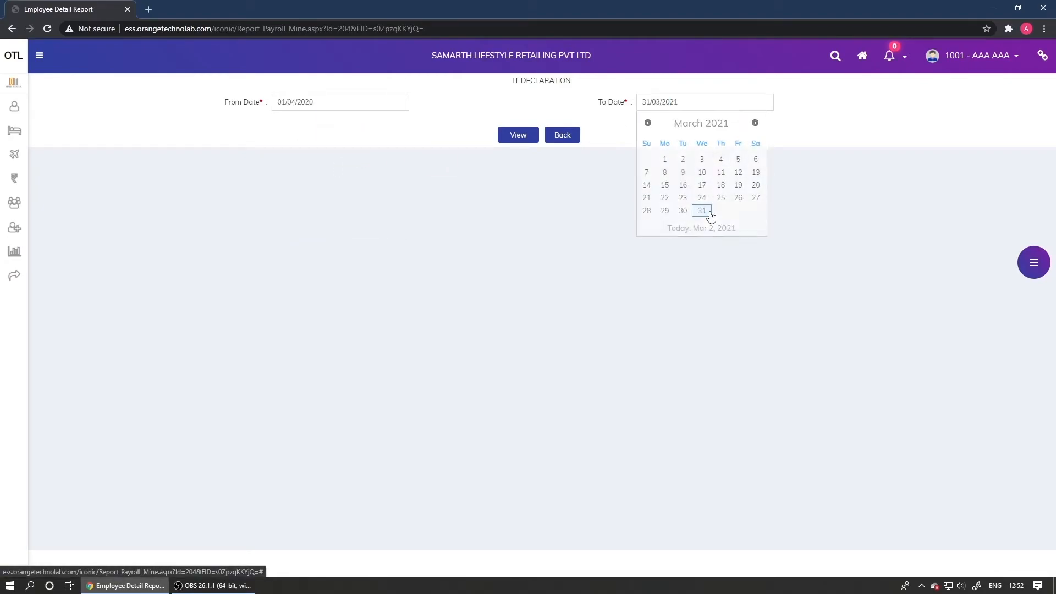
click(519, 143)
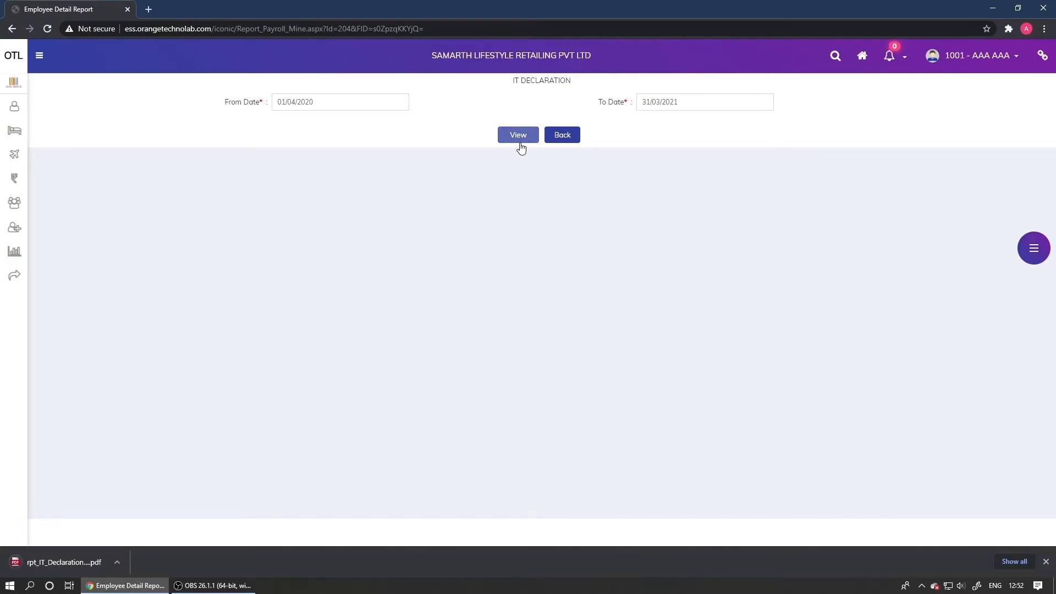
Open rpt_IT_Declaration.pdf from the download bar and scroll through pages 1 and 2
click(96, 566)
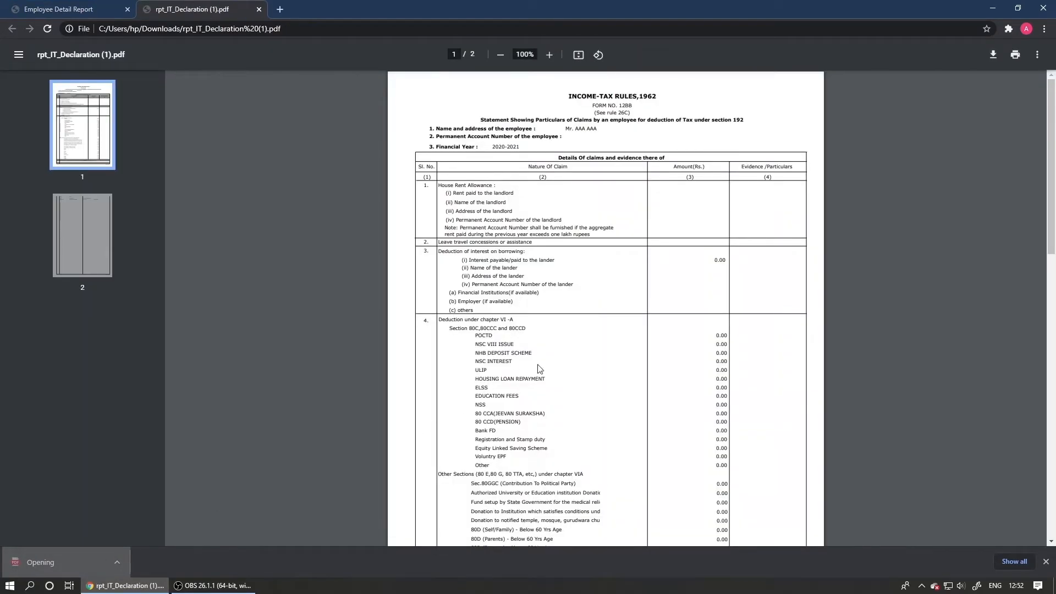
scroll(816, 256, down, 1)
scroll(815, 255, down, 4)
scroll(816, 256, down, 4)
scroll(815, 255, down, 3)
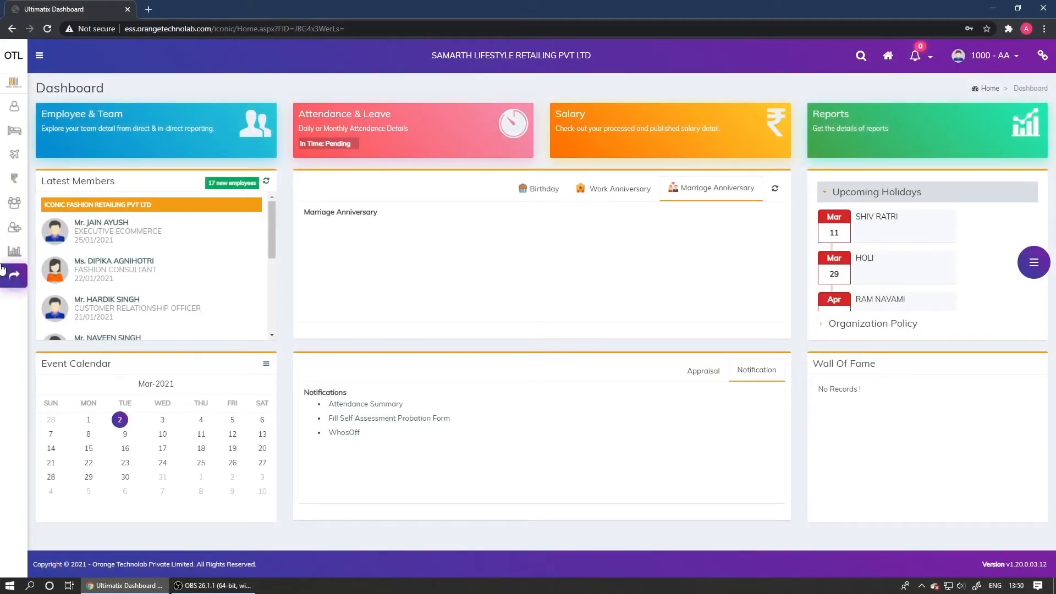
Open the Yearly Salary report from Other Reports in My Reports
mouse_move(14, 270)
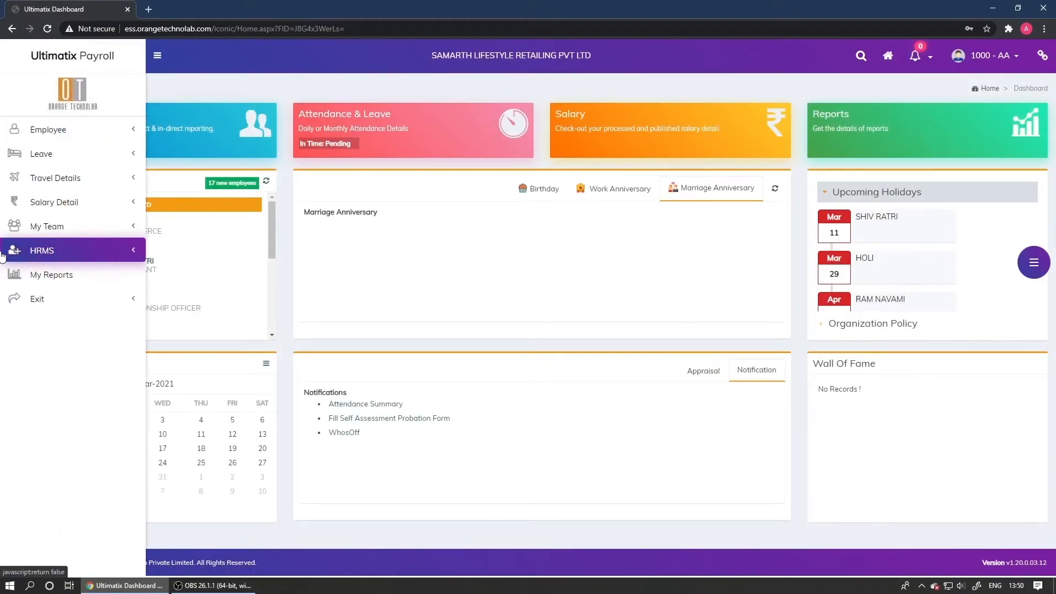
click(60, 276)
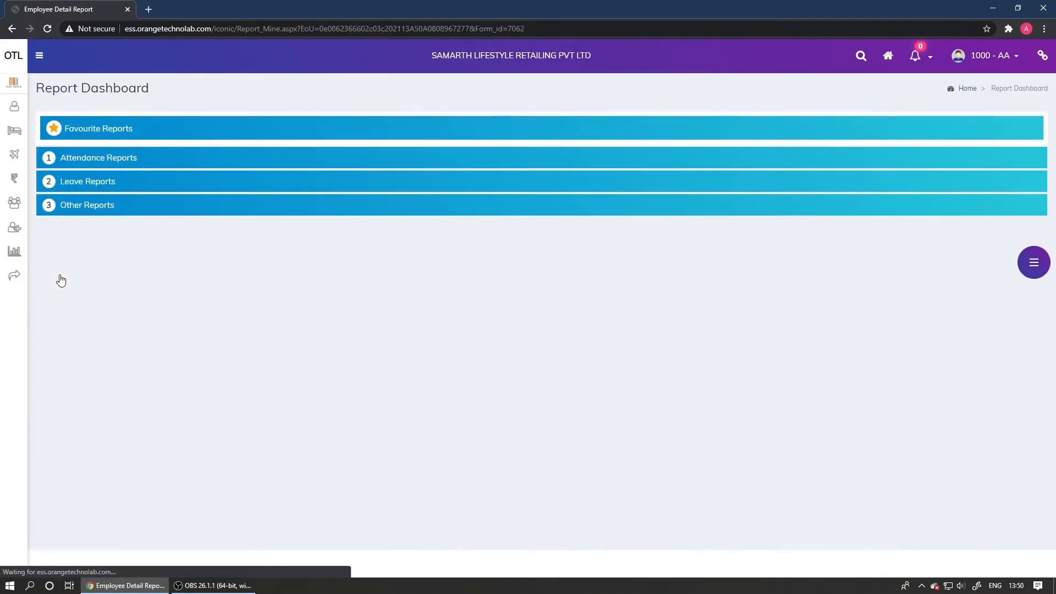
click(75, 204)
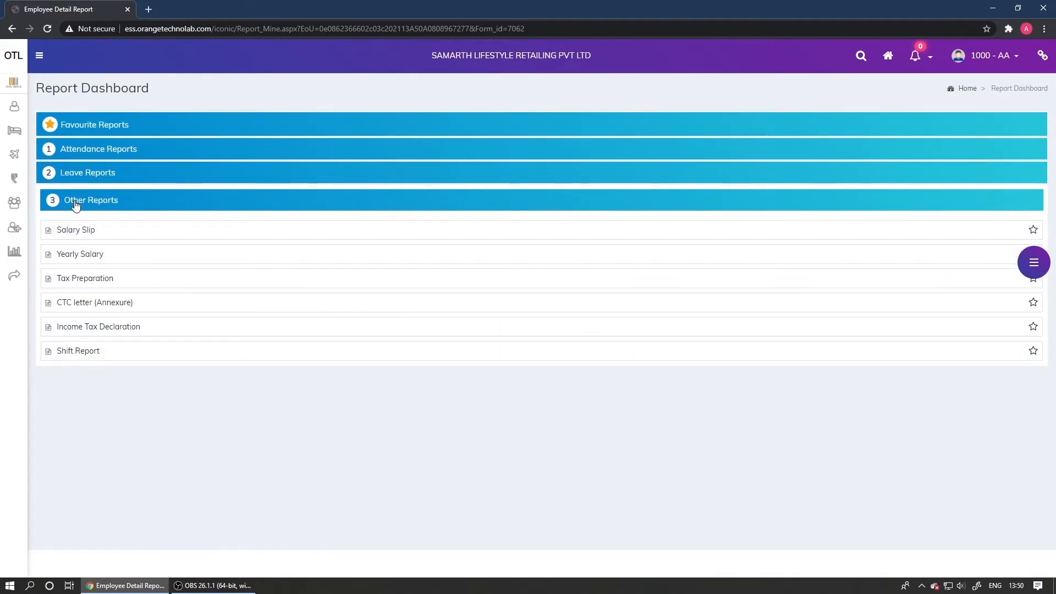
click(103, 256)
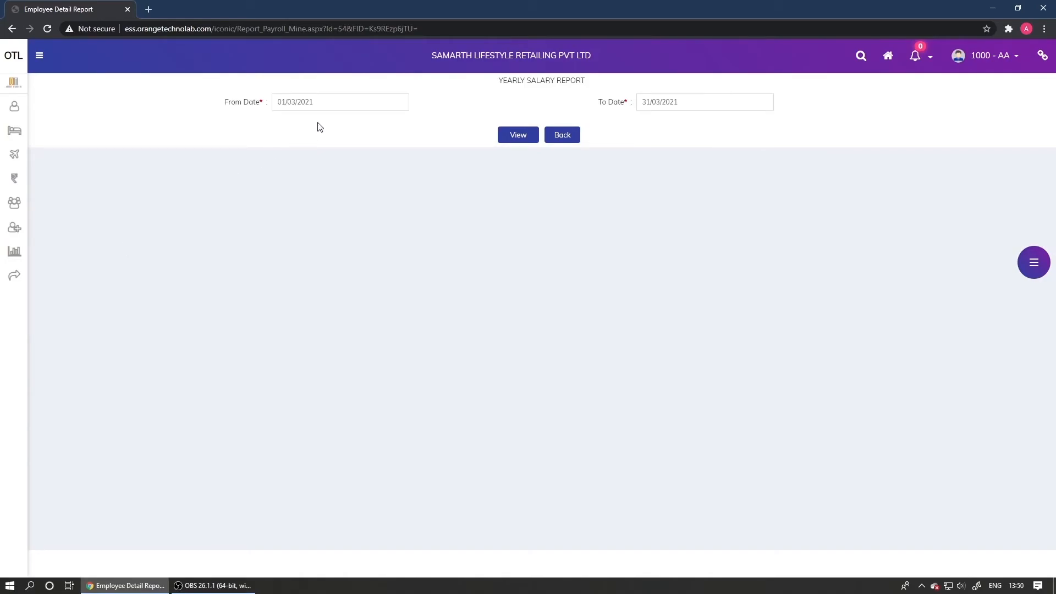
Set the report period from 01/04/2020 to 31/03/2021 and generate the PDF
click(339, 101)
click(282, 122)
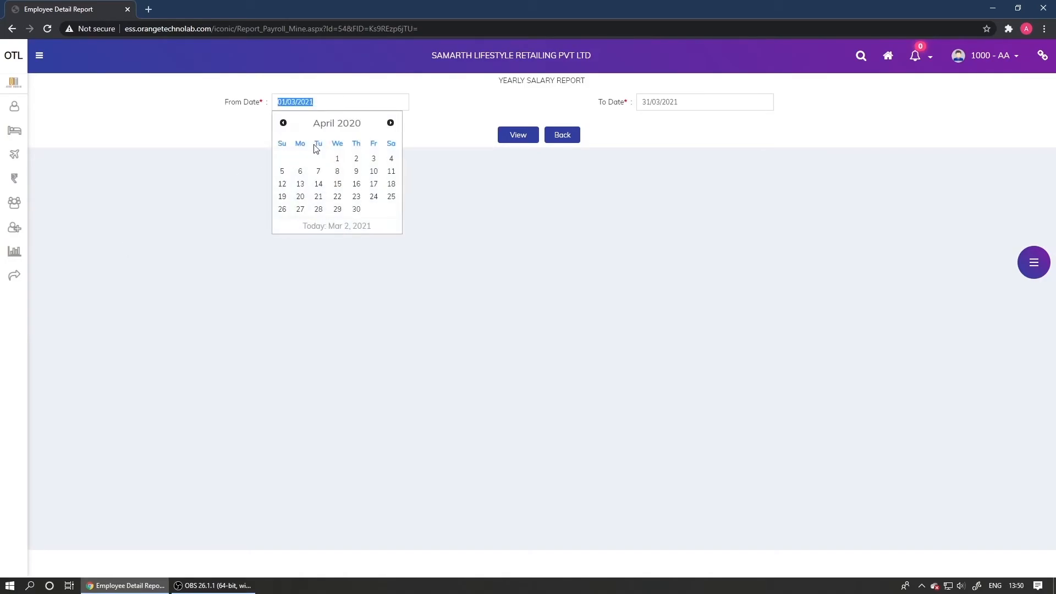
click(338, 159)
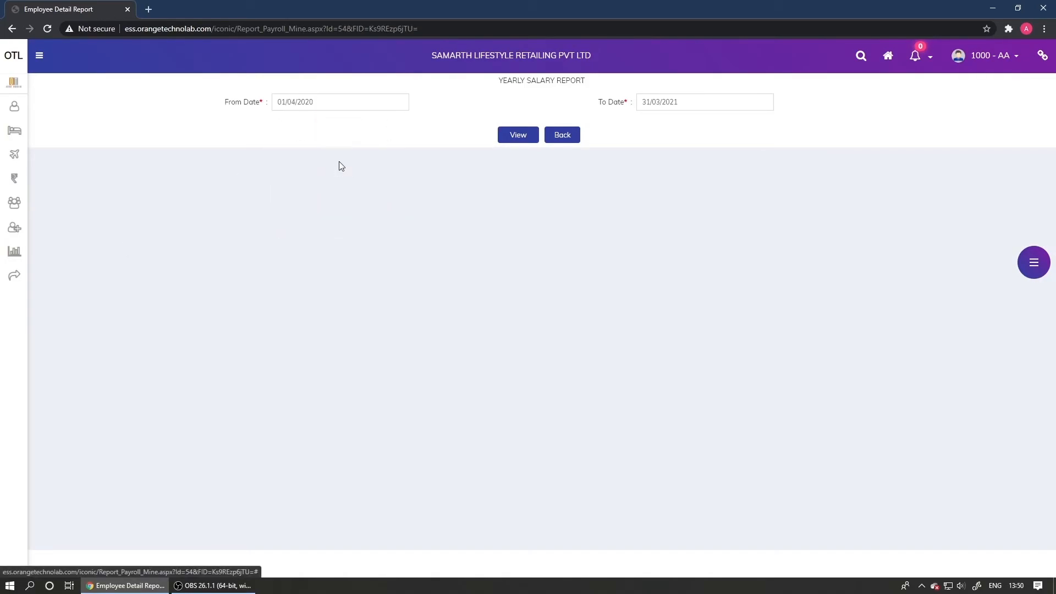
click(690, 101)
click(706, 214)
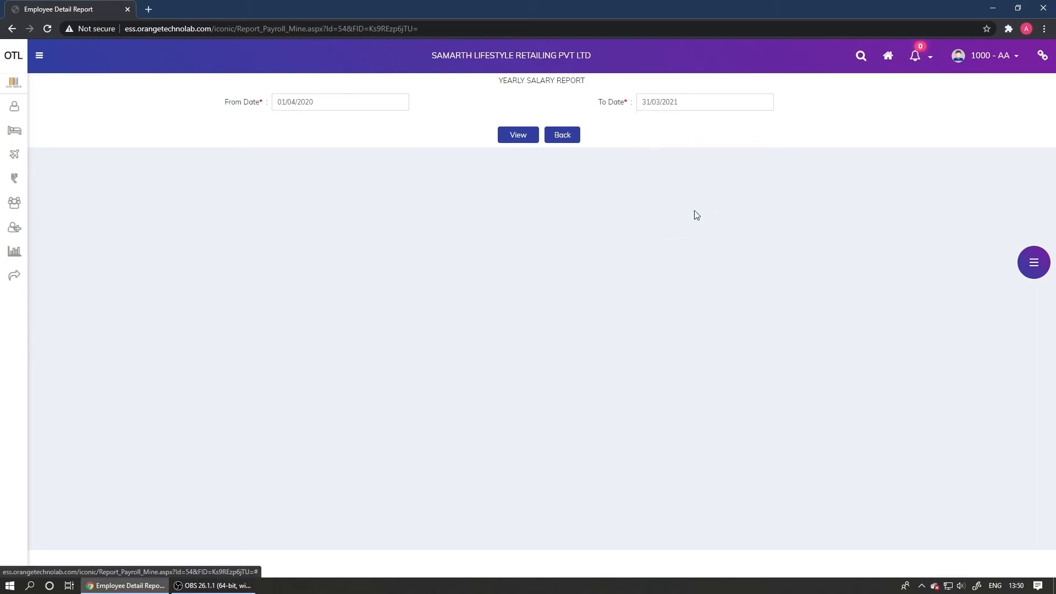
click(534, 140)
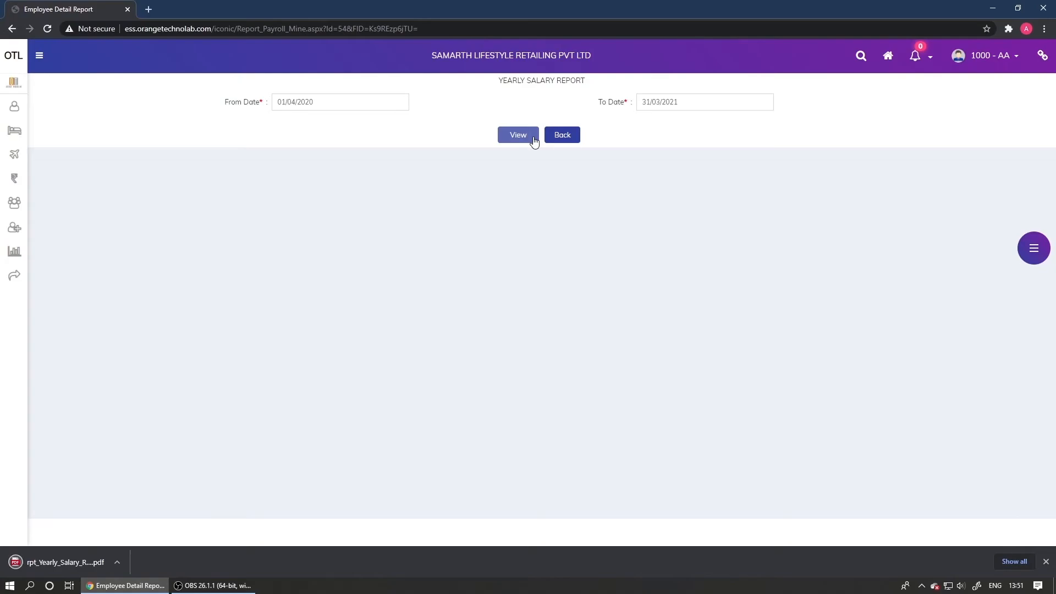
Open rpt_Yearly_Salary_Report.pdf and autoscroll down to its second page
click(94, 559)
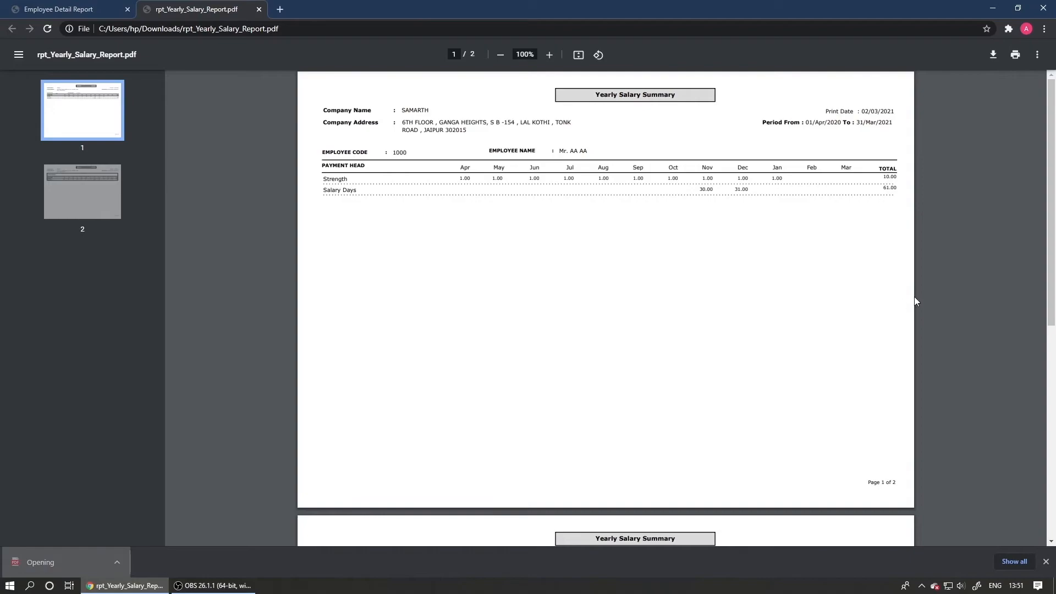
middle_click(908, 298)
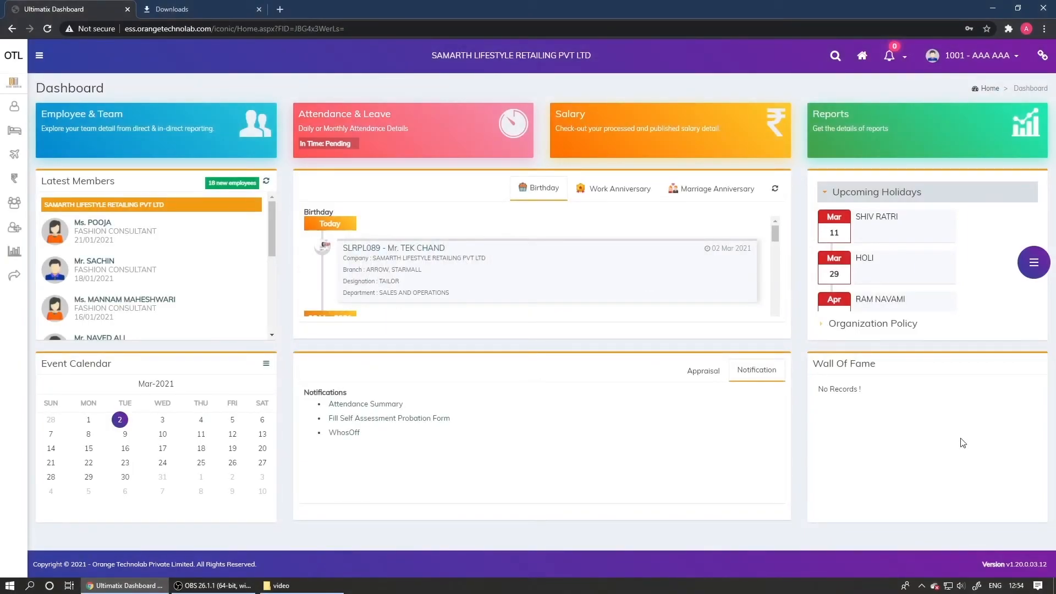
Open the Tax Preparation report from Other Reports in My Reports
mouse_move(4, 326)
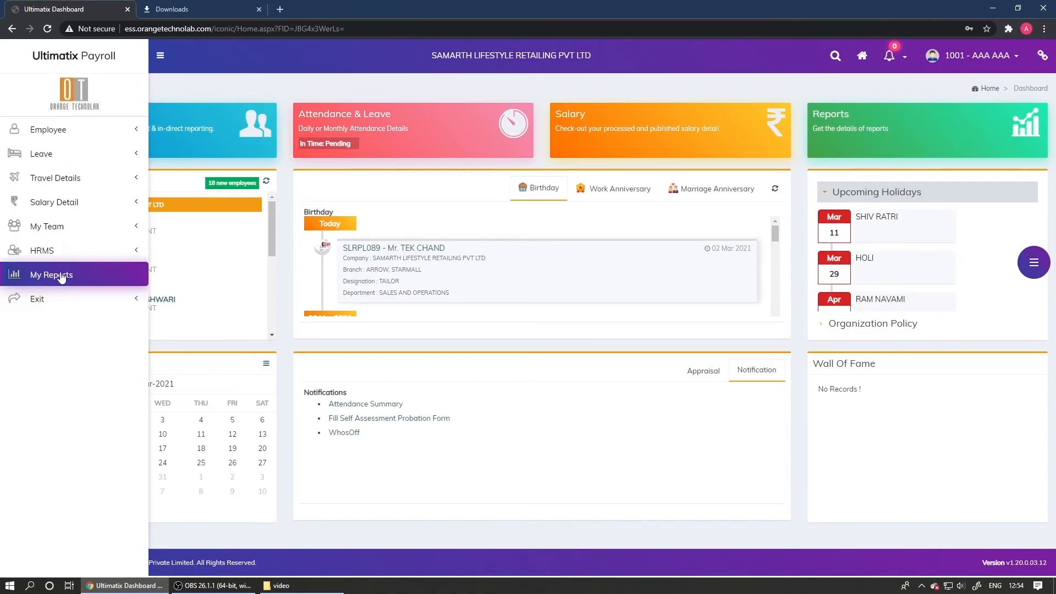
click(61, 276)
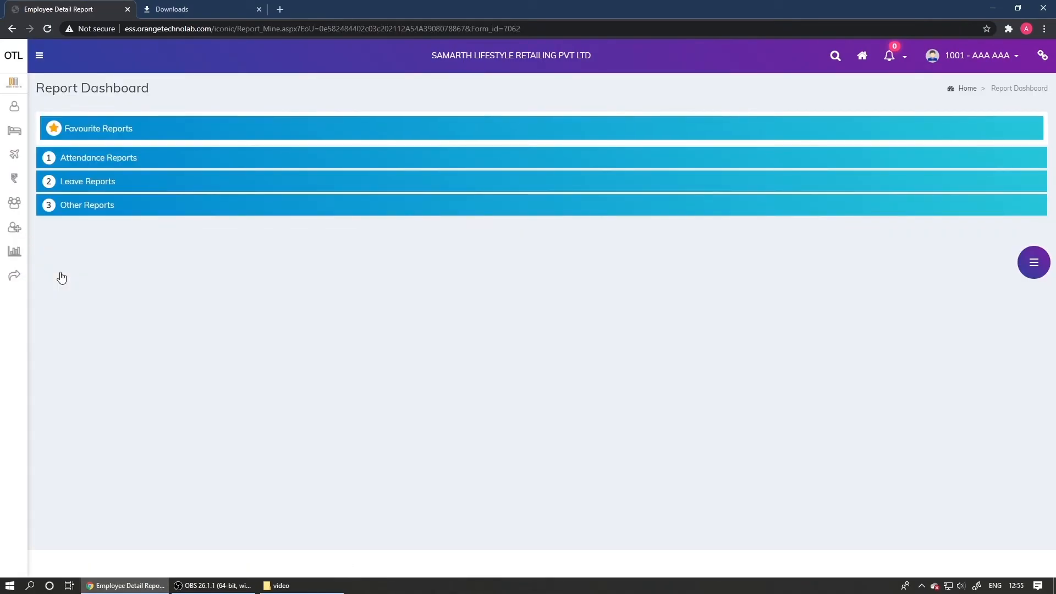
click(77, 205)
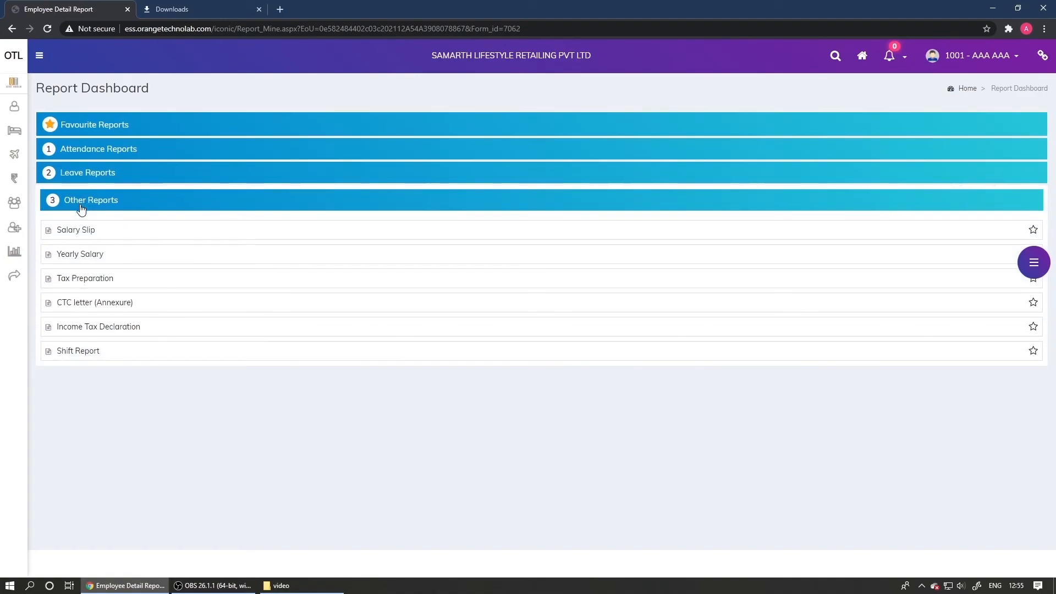
click(110, 278)
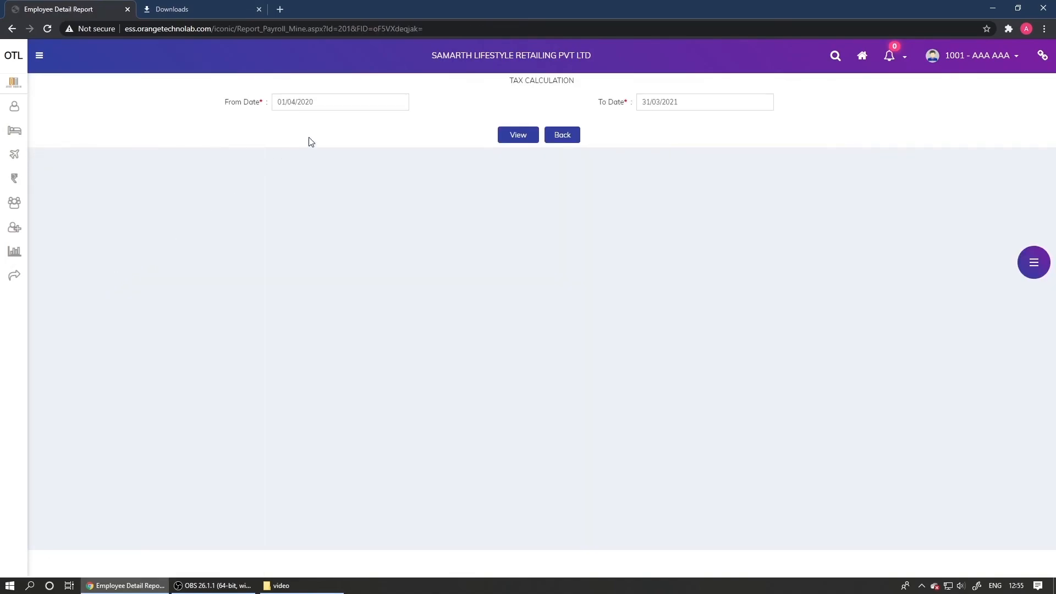
Set the report period from 01/04/2020 to 31/03/2021 and generate the PDF
click(353, 101)
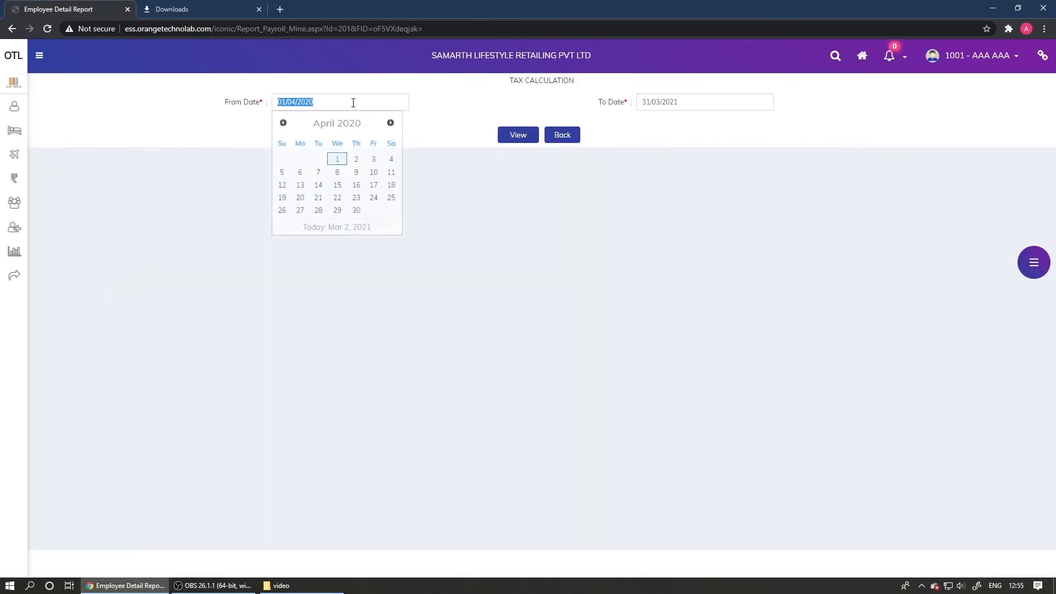
click(342, 160)
click(743, 97)
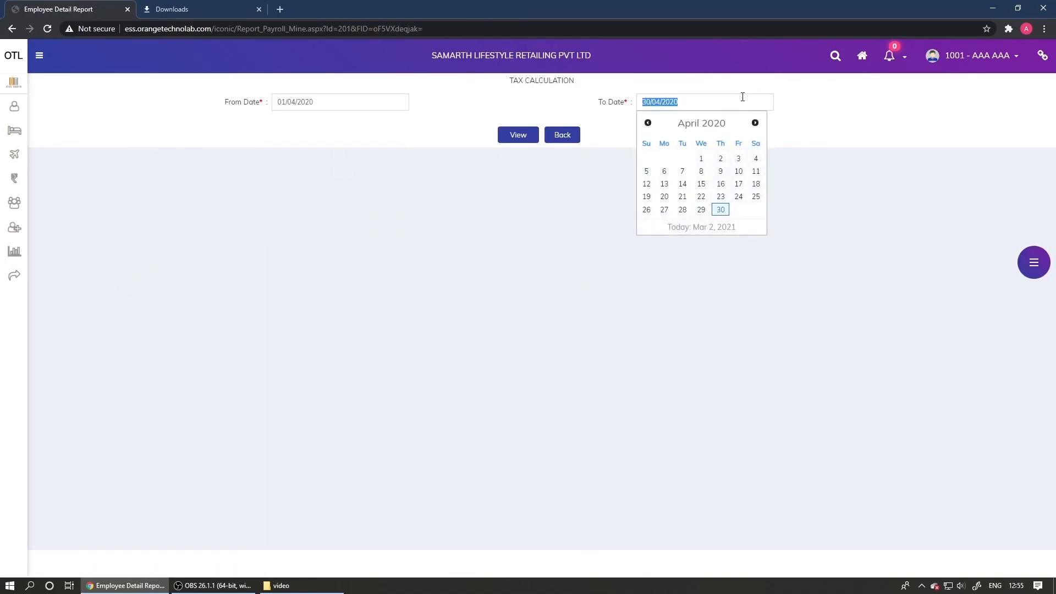
click(754, 123)
click(702, 210)
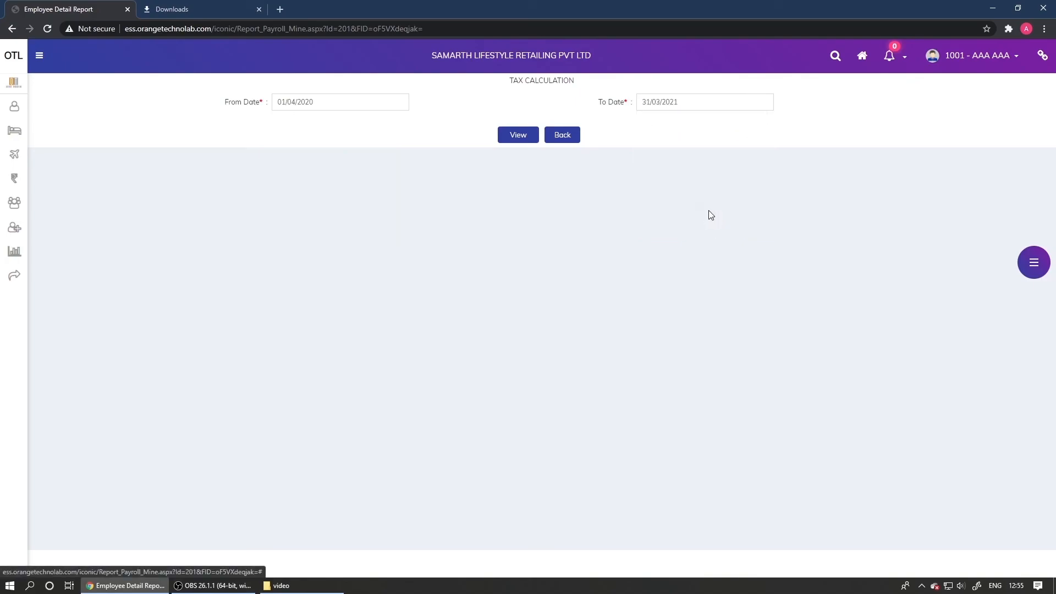
click(509, 135)
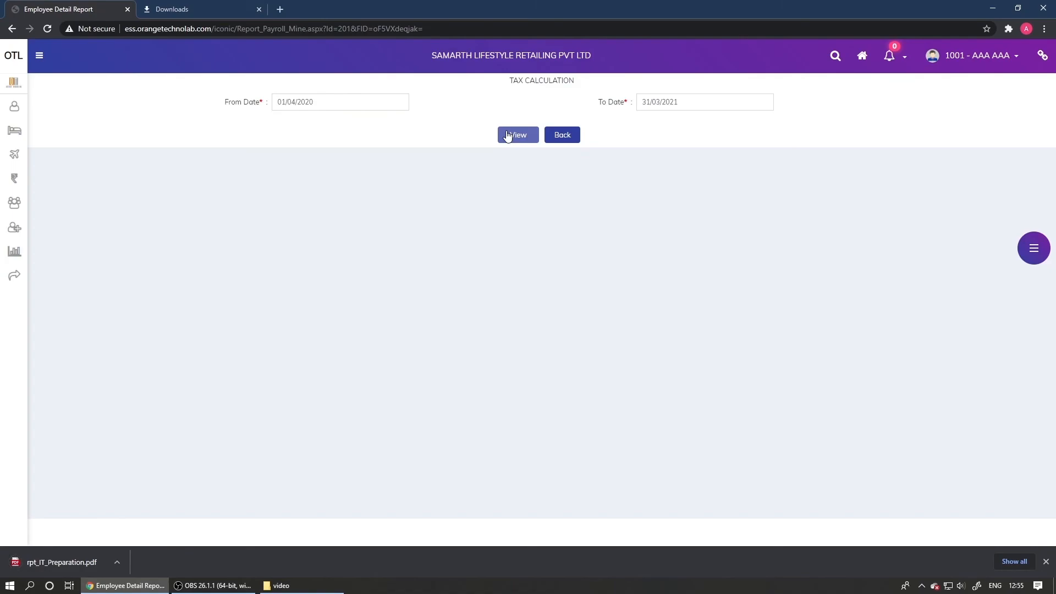
Open rpt_IT_Preparation.pdf and autoscroll down to page 2 showing the tax payable
click(81, 563)
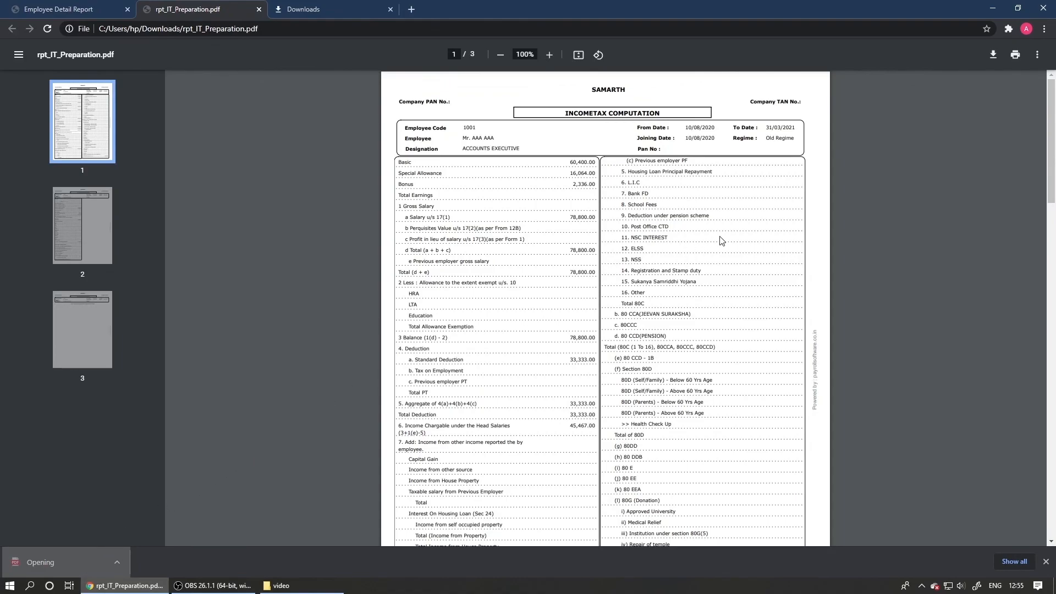
middle_click(812, 215)
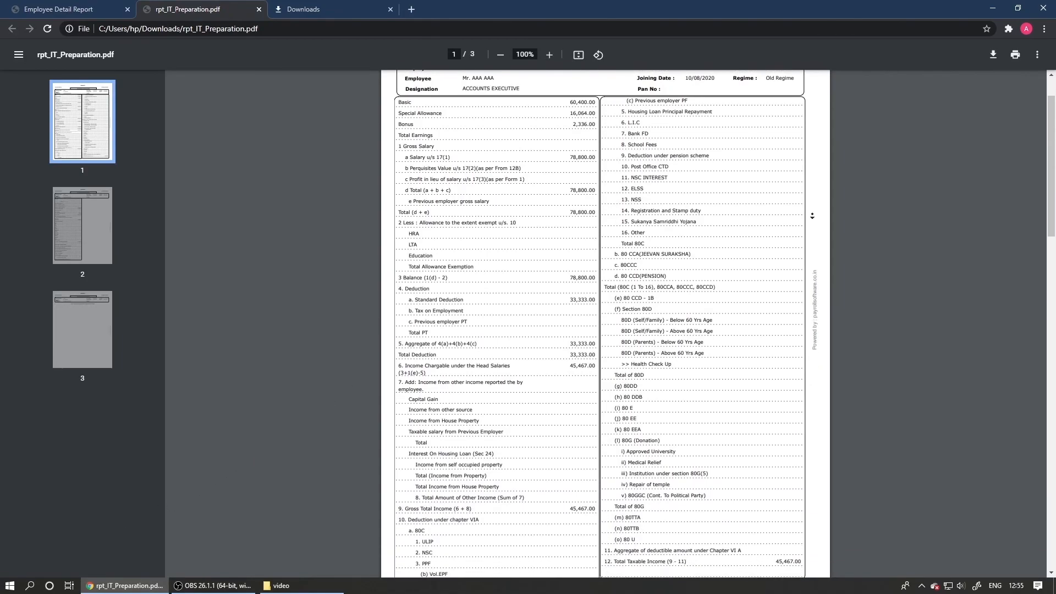